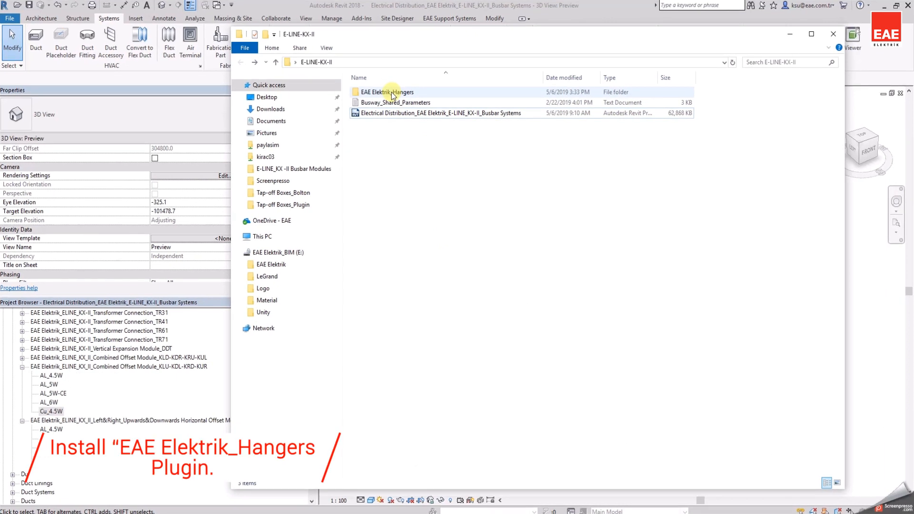
Run Installer2018 from the Revit2018_Plugin folder inside EAE Elektrik_Hangers to install the hangers plugin, and close the installer.
double_click(393, 114)
double_click(385, 91)
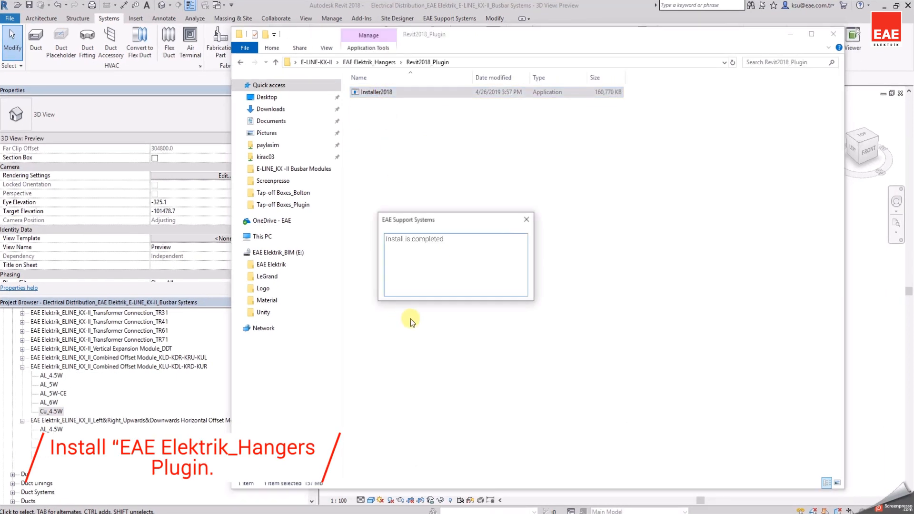
left_click(527, 219)
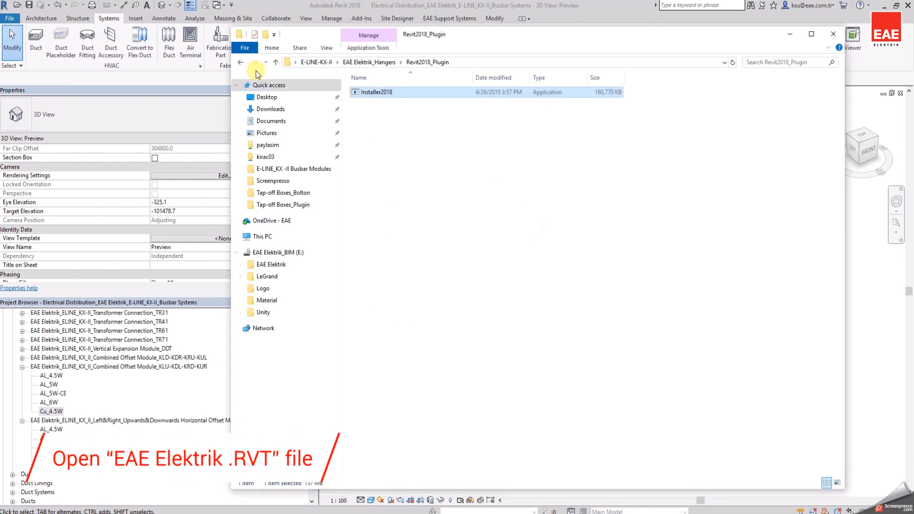
Open the Electrical Distribution_EAE Elektrik_E-LINE_KX-II_Busbar Systems project from the E-LINE-KX-II folder in Revit.
double_click(242, 63)
left_click(385, 113)
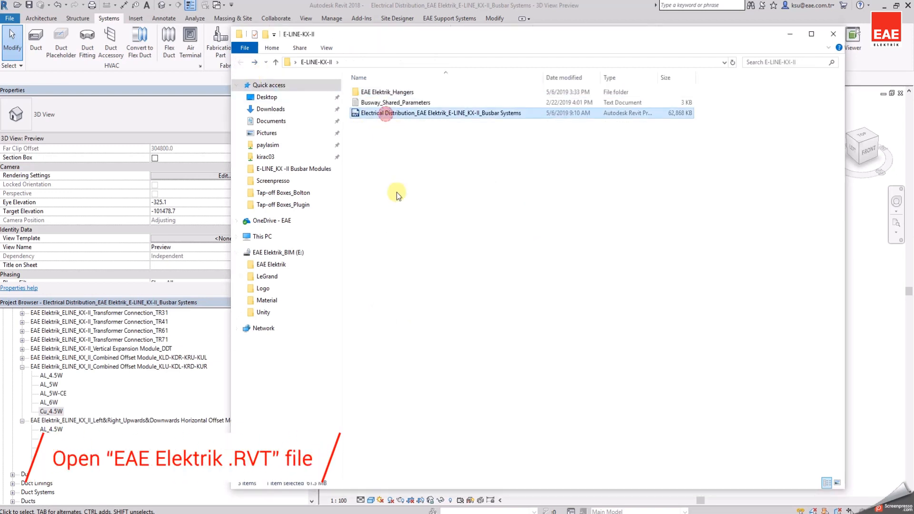
left_click(566, 19)
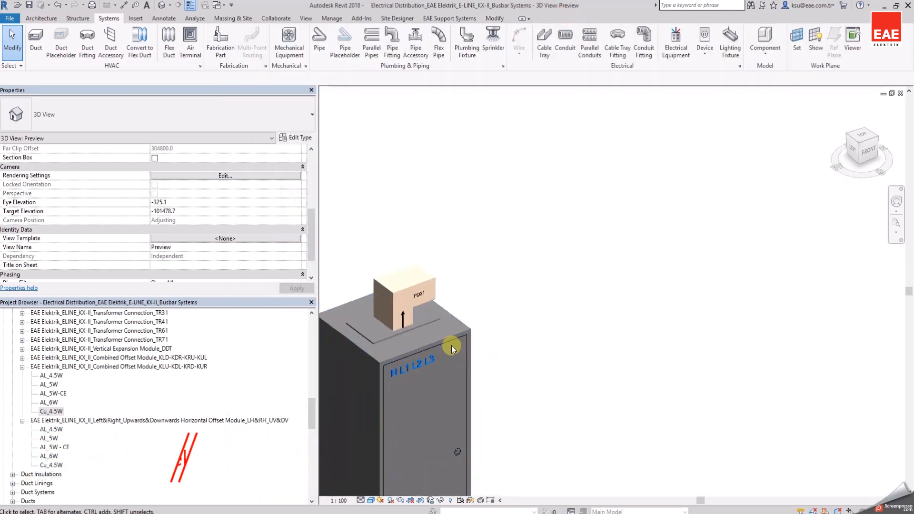
Place a Cu_4.5W Left&Right_Upwards&Downwards Horizontal Offset Module on the open end of the connection module above the panel.
left_click(449, 335)
scroll(500, 342, "down", 3)
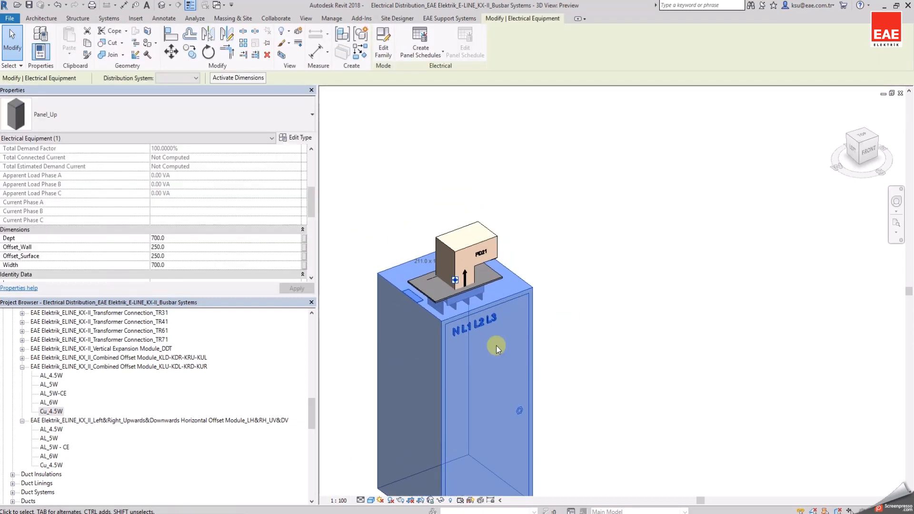
left_click(51, 465)
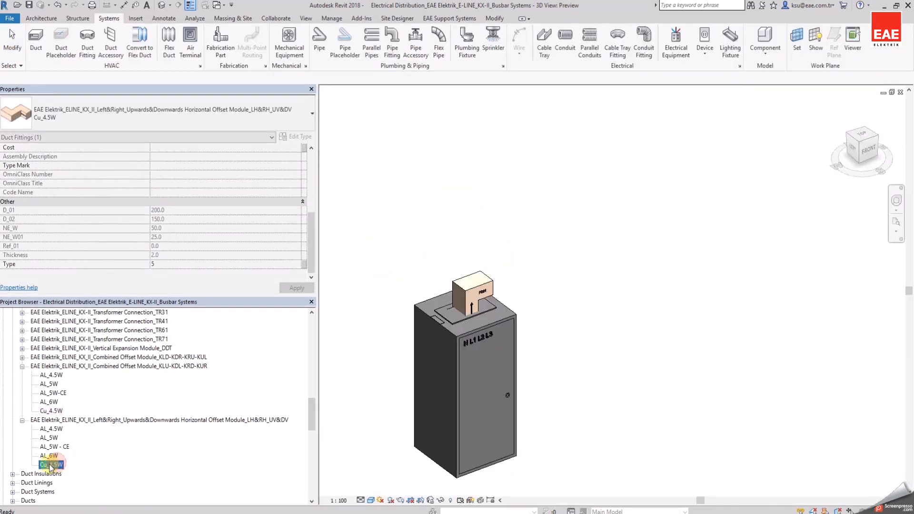
left_click_drag(427, 323, 512, 268)
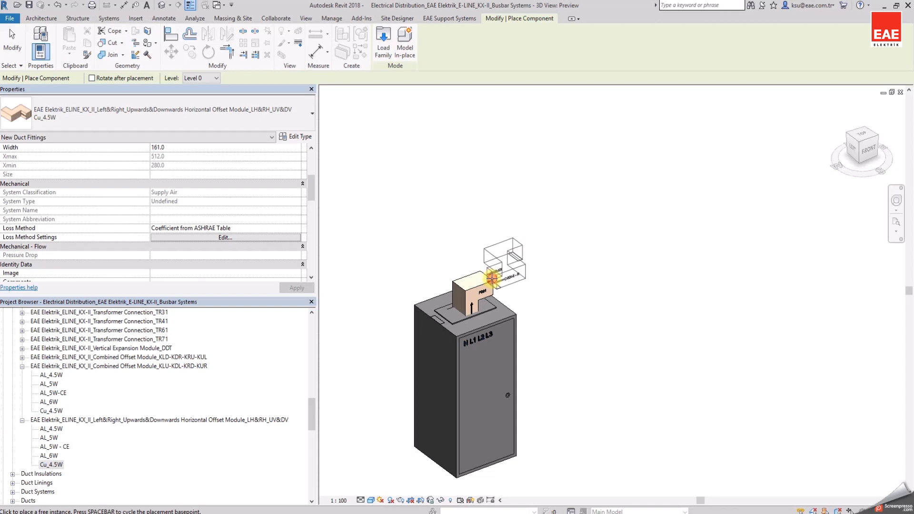
left_click(532, 311)
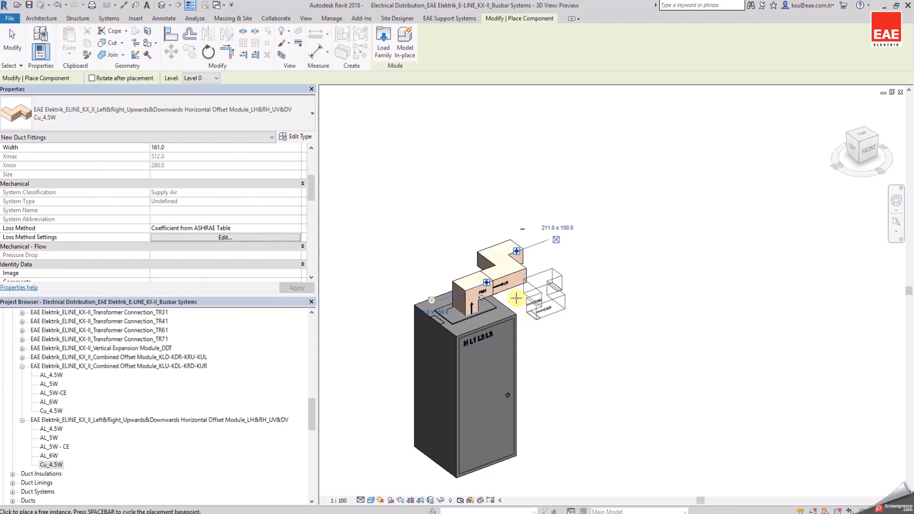
key("Escape")
Rotate the placed horizontal offset module to its downward DV orientation and set its angle to 155°.
left_click(504, 274)
scroll(499, 290, "up", 2)
left_click(477, 301)
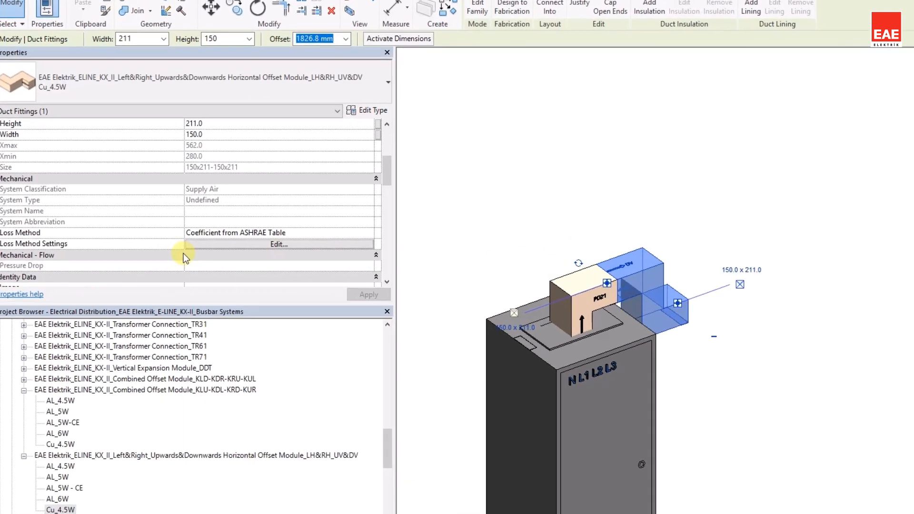
scroll(219, 247, "down", 5)
left_click(243, 207)
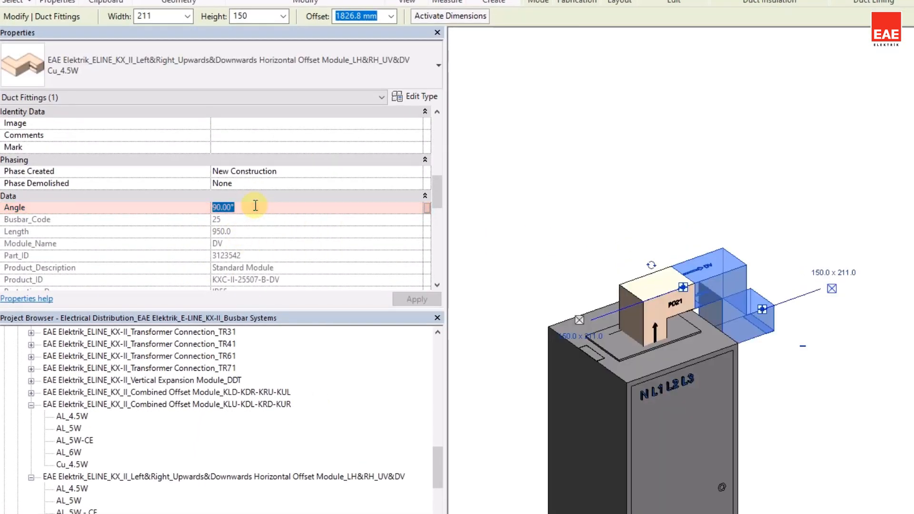
type("155")
key("Return")
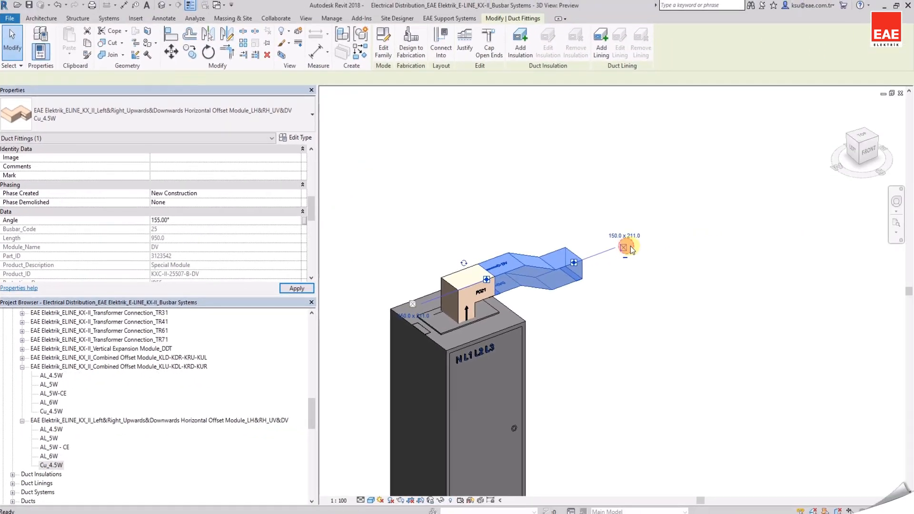
Draw a straight Bolt-on_Cu_4.5W duct 10500 mm long from the open end of the horizontal offset module.
left_click(780, 246)
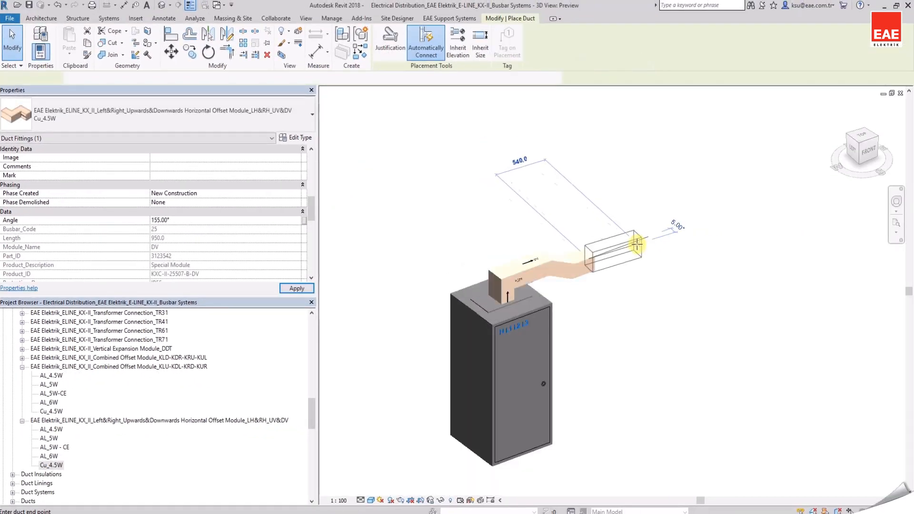
type("1050")
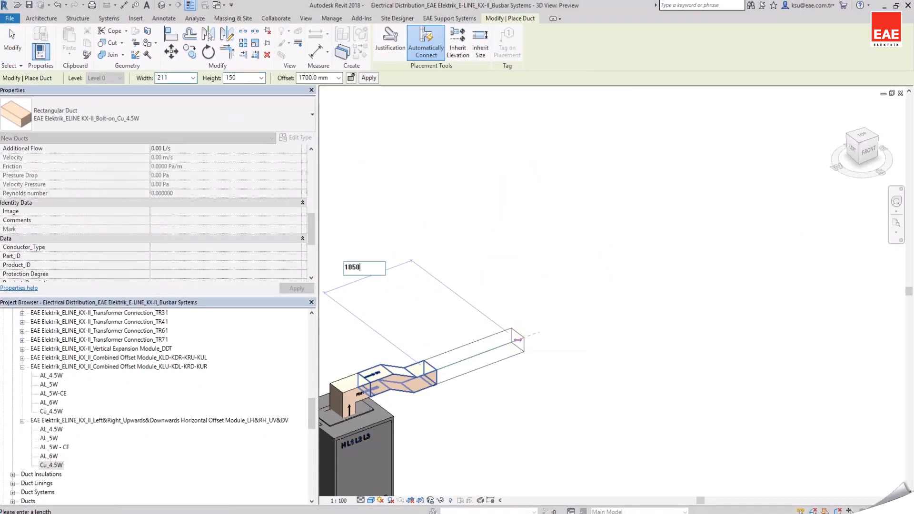
key("Return")
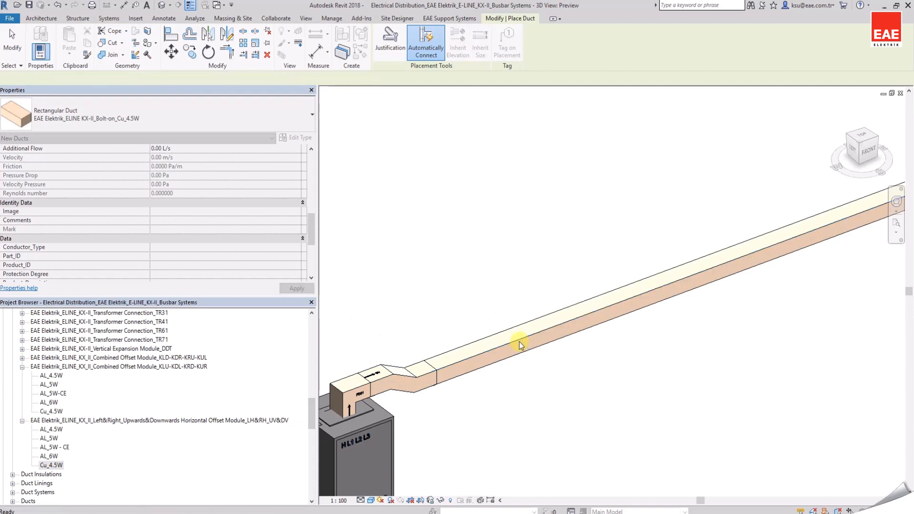
key("Escape")
key("Escape")
Place a Cu_4.5W Combined Offset Module_KLU-KDL-KRD-KUR on the far end of the long straight duct.
scroll(535, 340, "down", 4)
left_click(587, 325)
scroll(636, 345, "down", 1)
middle_click_drag(652, 352, 603, 344, "shift")
scroll(780, 360, "up", 5)
middle_click_drag(767, 363, 691, 364, "shift")
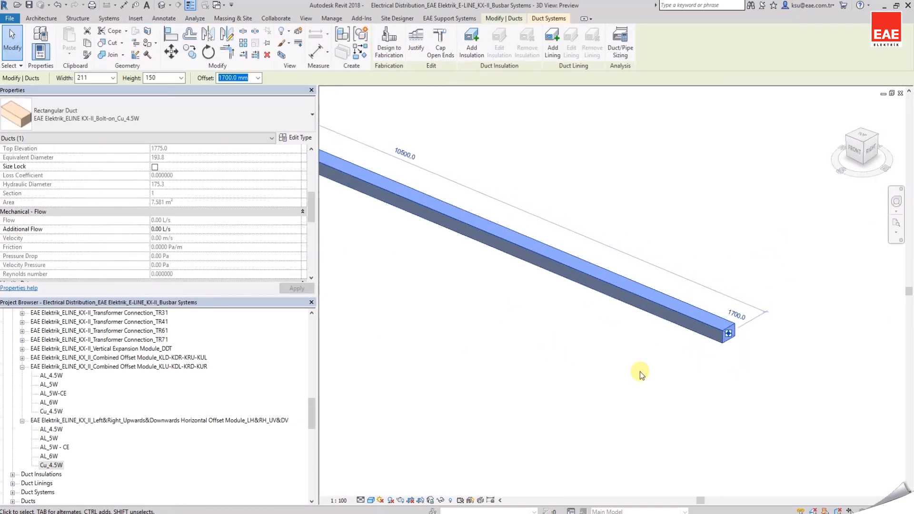
left_click(52, 412)
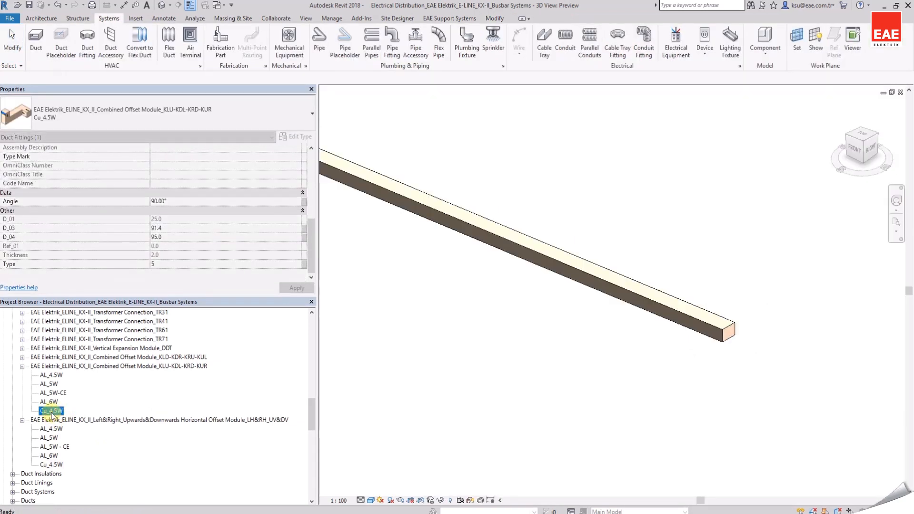
left_click_drag(453, 404, 739, 338)
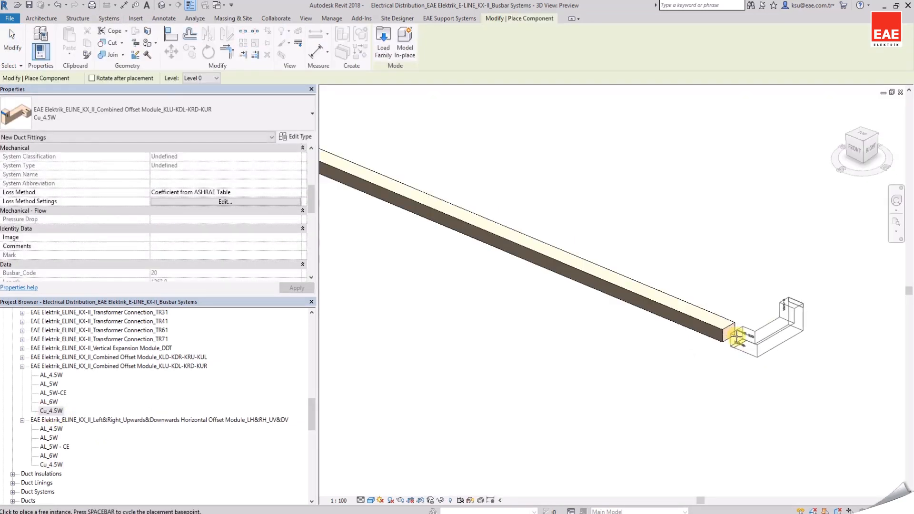
left_click(744, 377)
key("Escape")
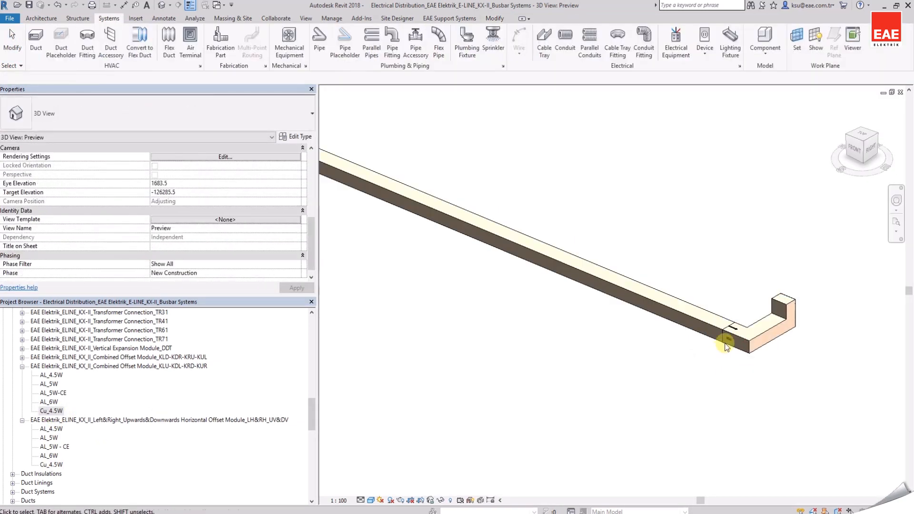
Draw a duct from the combined offset module's upper end, rising to a 3500 mm offset and running about 3100 mm horizontally.
left_click(726, 339)
middle_click_drag(558, 352, 706, 246, "shift")
left_click(706, 246)
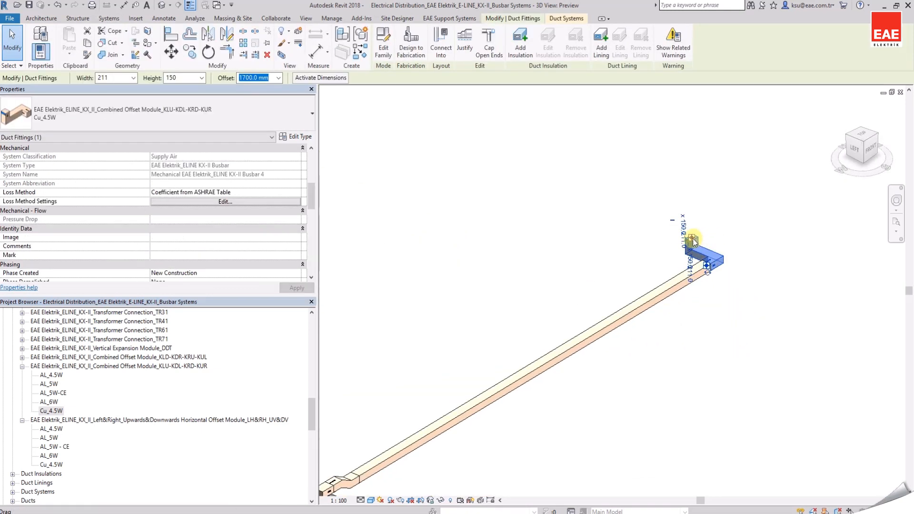
right_click(695, 239)
left_click(722, 284)
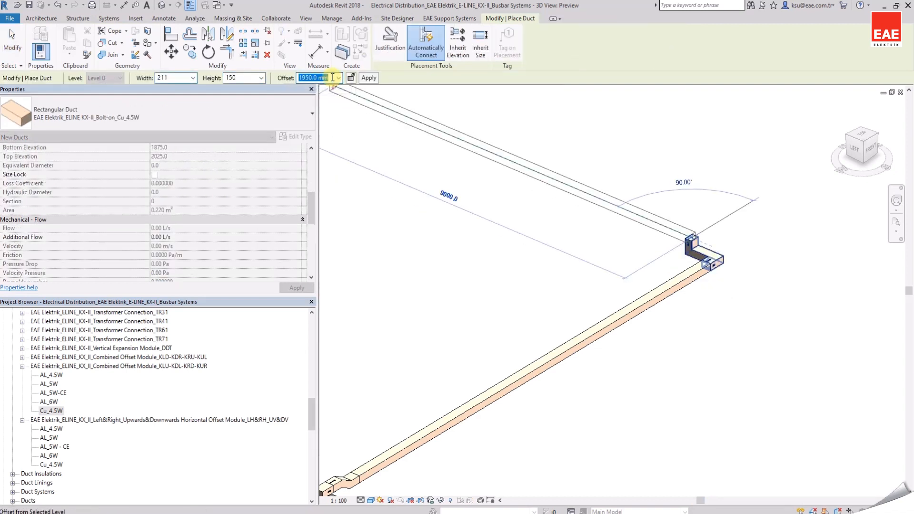
scroll(592, 225, "down", 2)
middle_click_drag(592, 224, 566, 285)
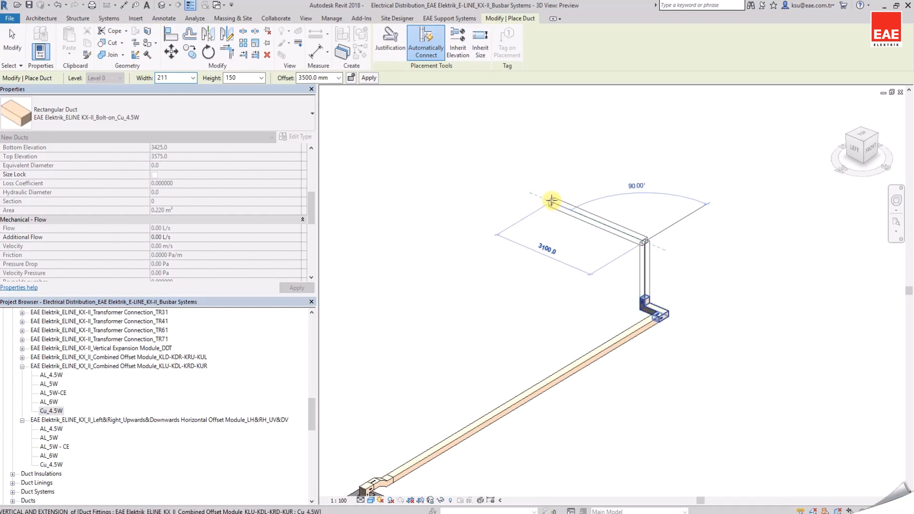
left_click(552, 201)
key("Escape")
key("Escape")
scroll(649, 273, "up", 2)
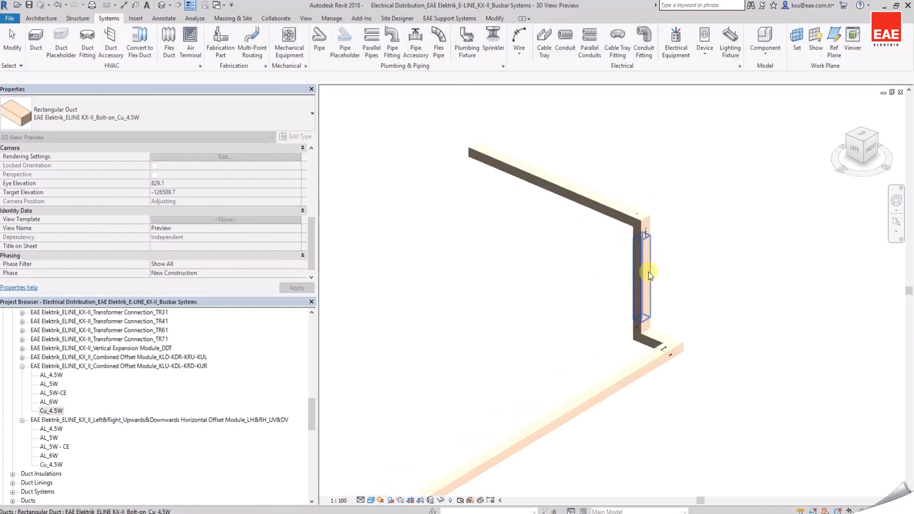
Check the length of the vertical duct between the combined offset module and the upper elbow, and delete that duct.
left_click(641, 284)
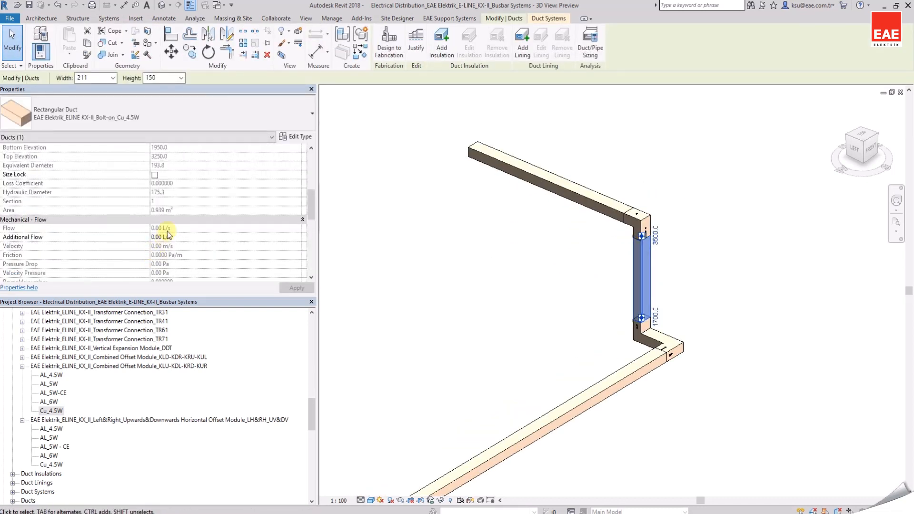
scroll(168, 234, "up", 5)
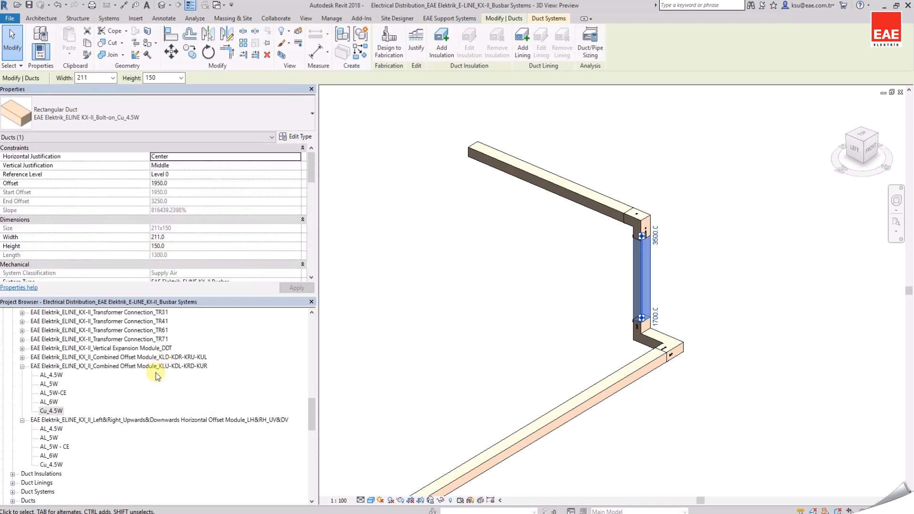
key("Delete")
Place a Cu_4.5W Bolton_Special Straight Length_X module on the lower end of the upper elbow.
scroll(148, 359, "up", 3)
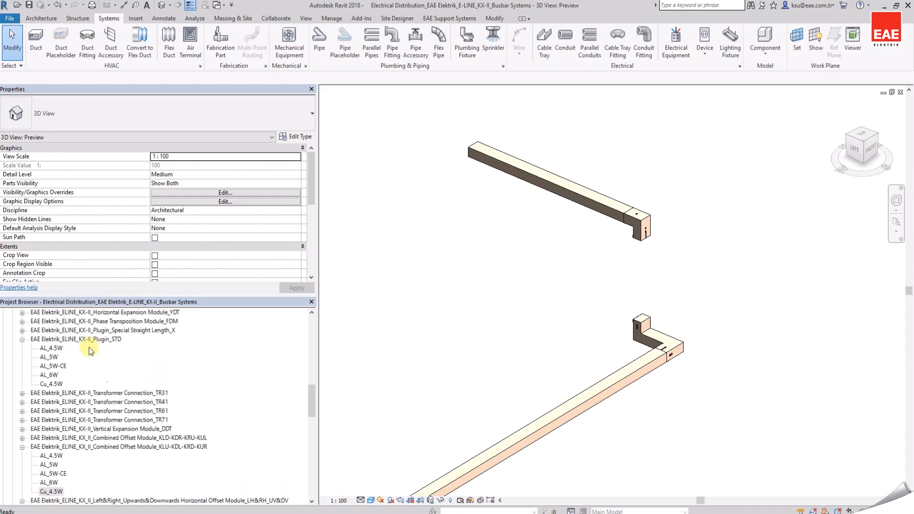
scroll(112, 339, "up", 3)
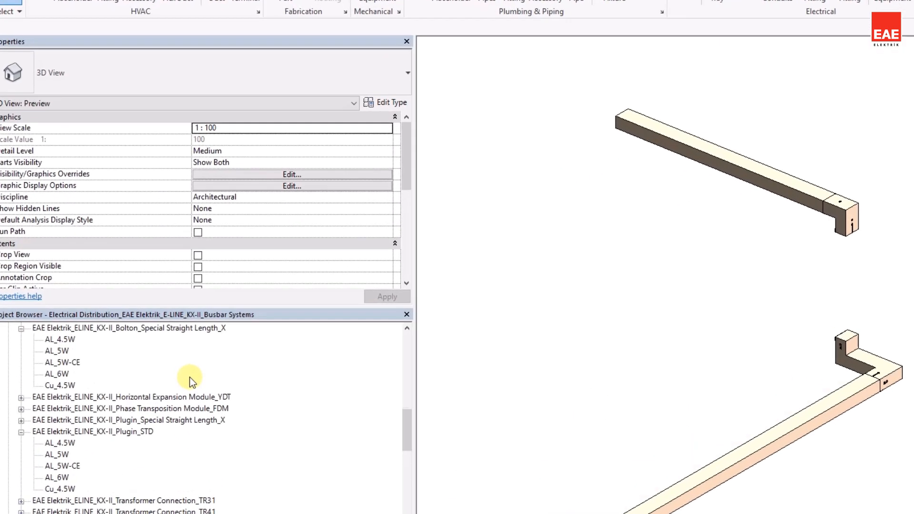
left_click(72, 428)
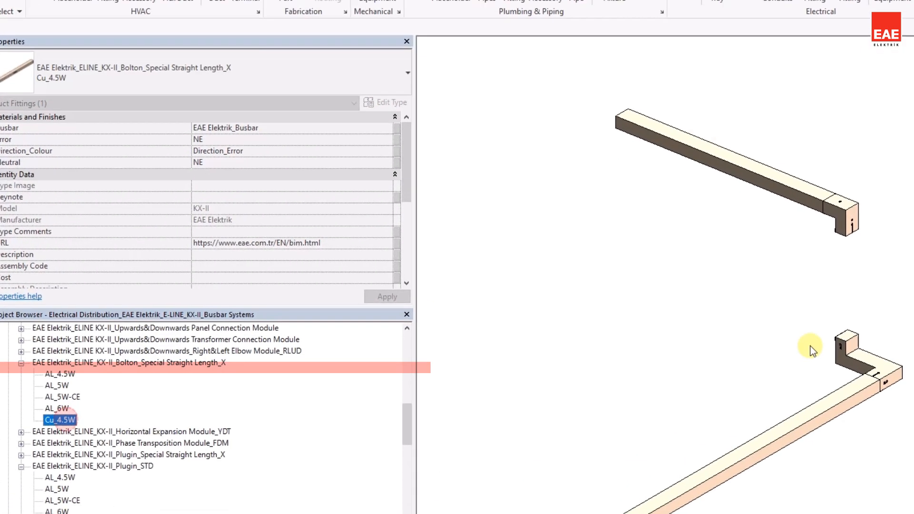
left_click_drag(810, 346, 851, 249)
left_click(847, 235)
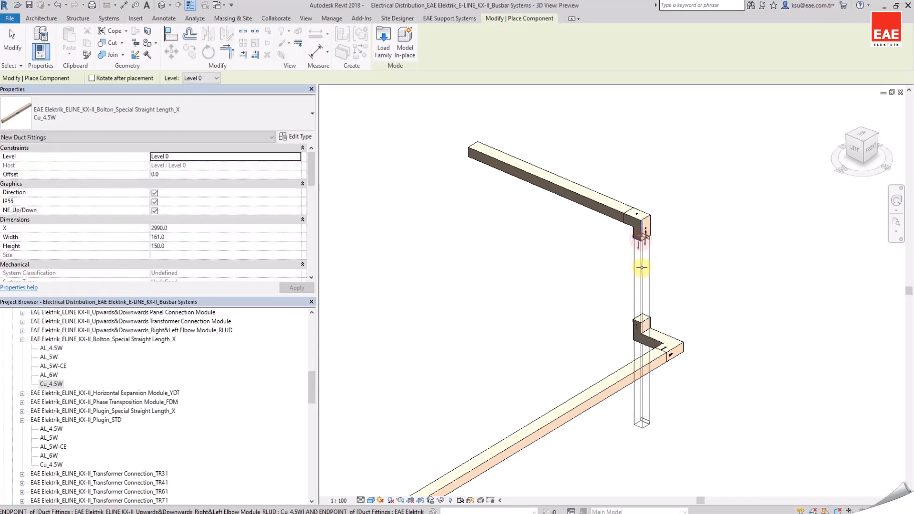
key("Escape")
Rotate the vertical special straight length module about its connection to the upper elbow.
scroll(644, 261, "up", 2)
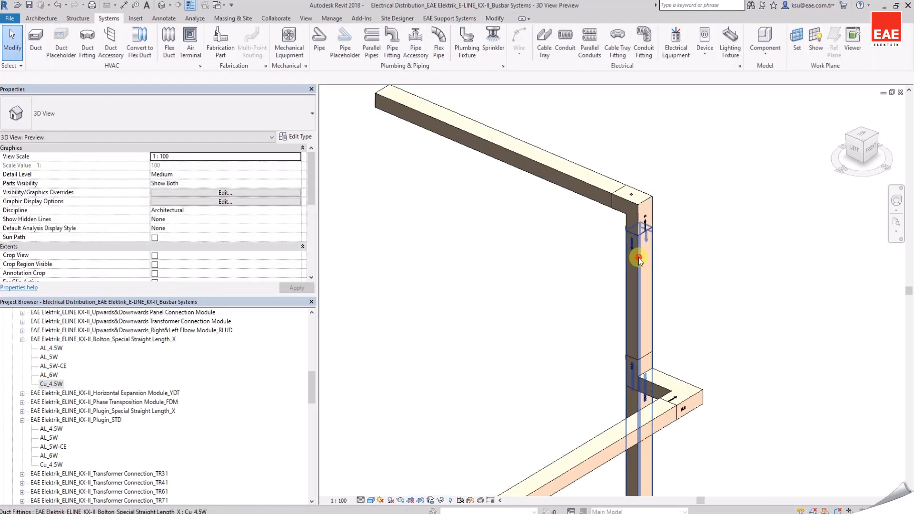
left_click(639, 258)
middle_click_drag(672, 320, 440, 317, "shift")
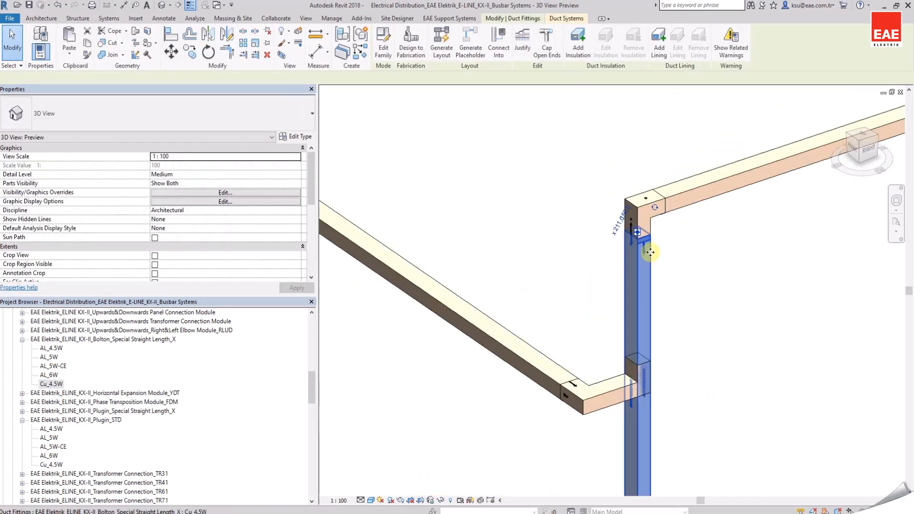
scroll(647, 238, "up", 3)
left_click(660, 165)
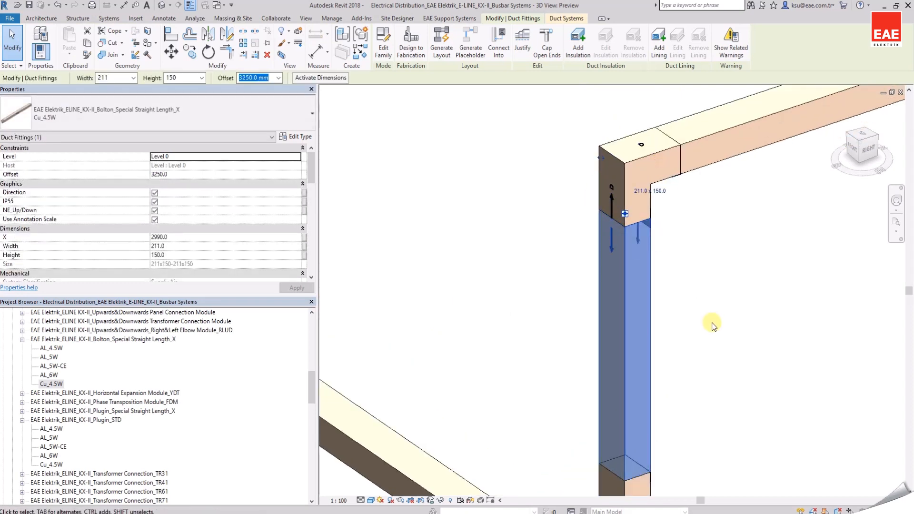
Set the X dimension of the vertical special straight length module to 1300 so it spans the gap.
middle_click_drag(663, 269, 681, 316)
left_click(180, 236)
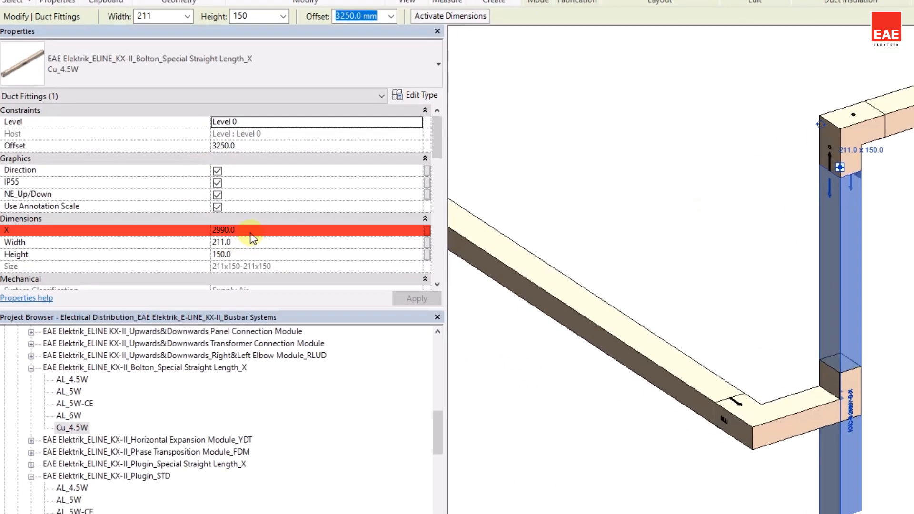
type("1300")
key("Return")
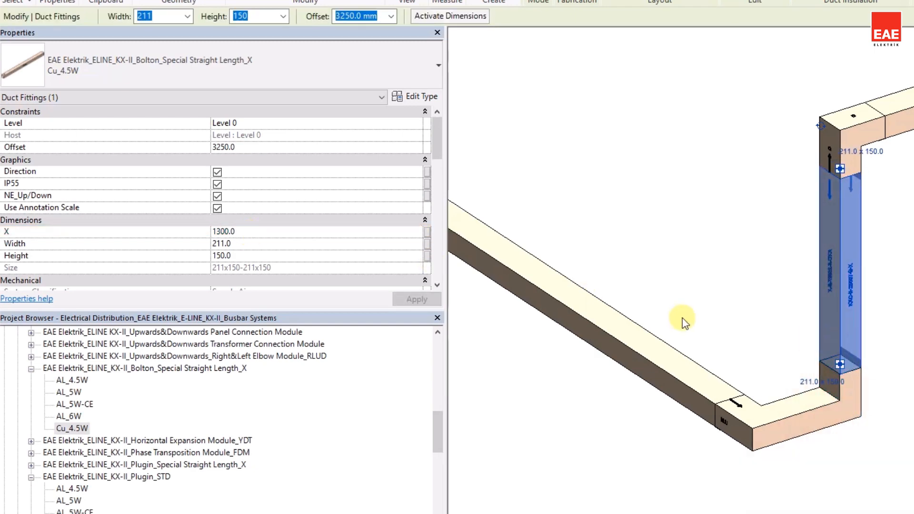
left_click(752, 344)
scroll(656, 335, "down", 5)
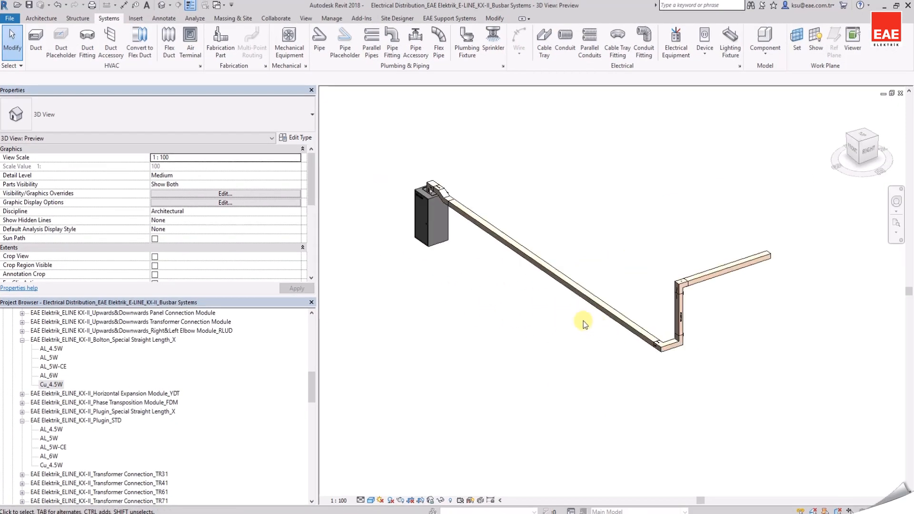
Place an E-LINE KX to-ceiling IDY fastener with 1500 height and vertical application on the long horizontal duct.
left_click(475, 218)
middle_click_drag(469, 285, 594, 355, "shift")
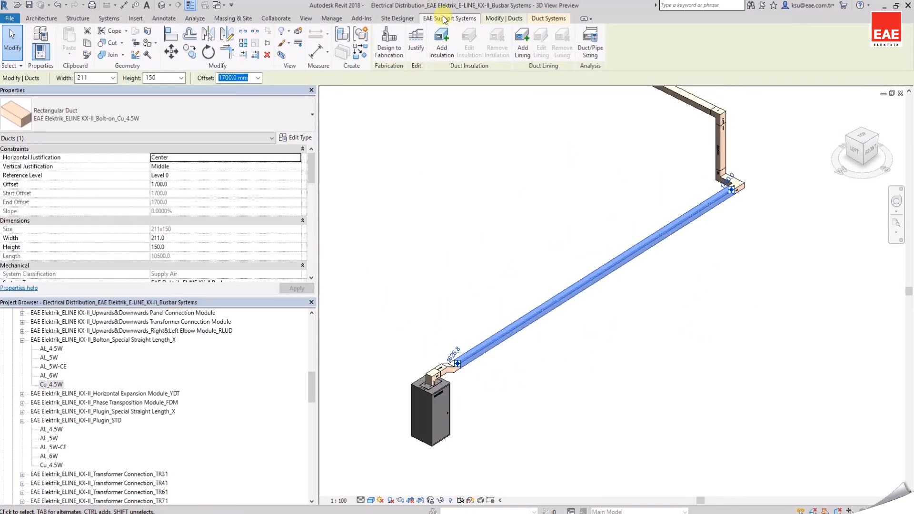
left_click(445, 19)
left_click(79, 50)
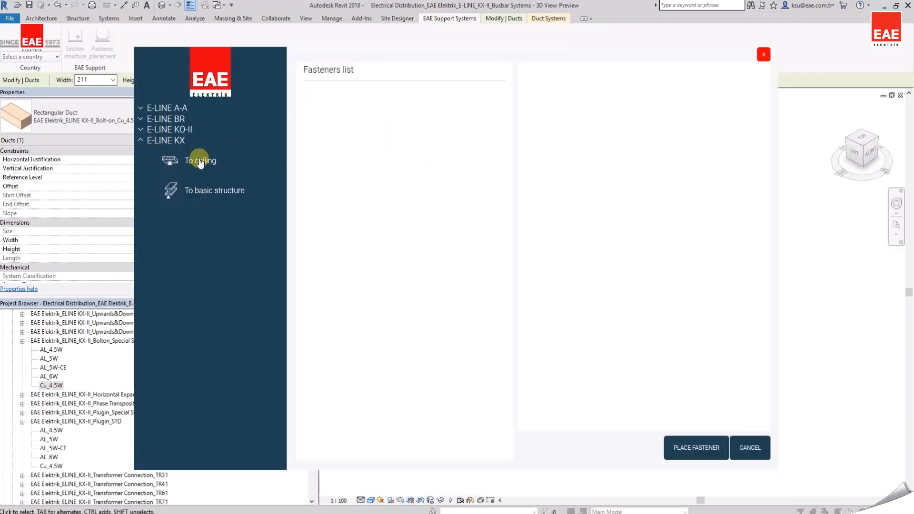
left_click(200, 162)
scroll(415, 317, "down", 2)
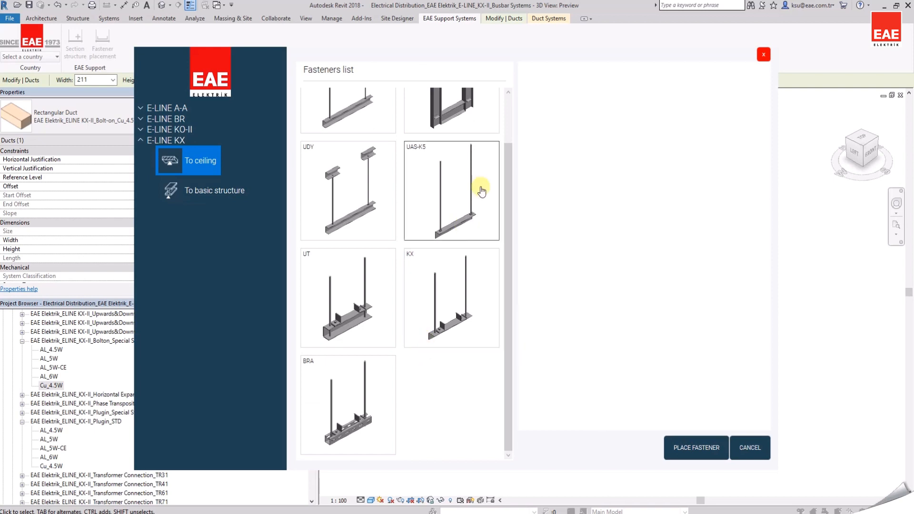
scroll(482, 190, "up", 2)
left_click(480, 154)
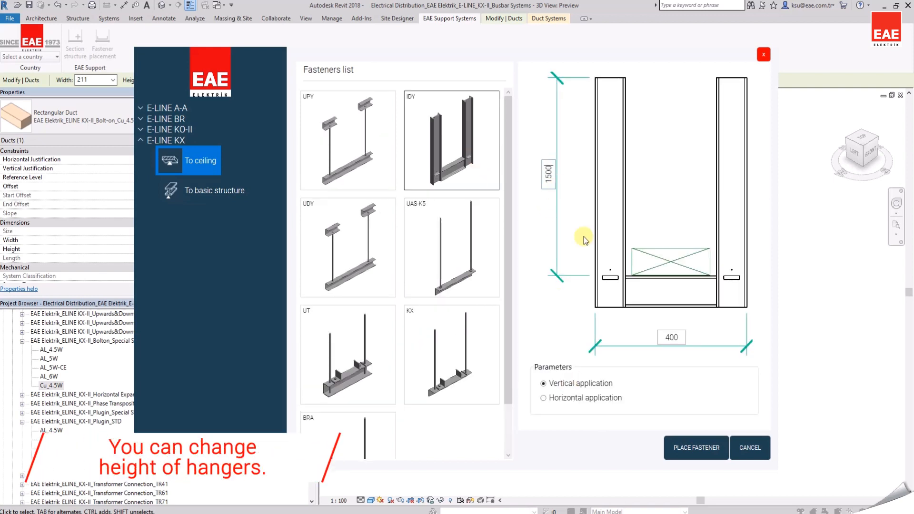
left_click(699, 451)
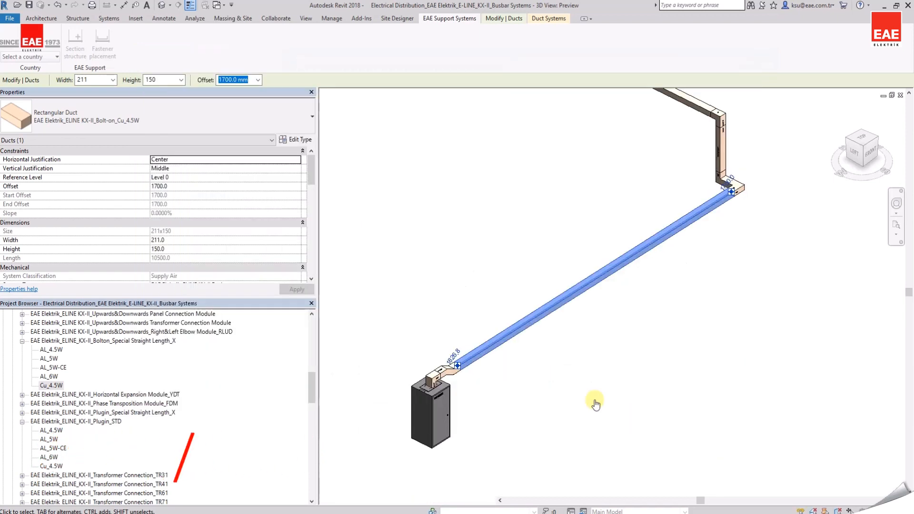
Multiply the IDY hanger along the long duct with a 100 mm distance from edge and a 1500 mm fastener step.
left_click(474, 377)
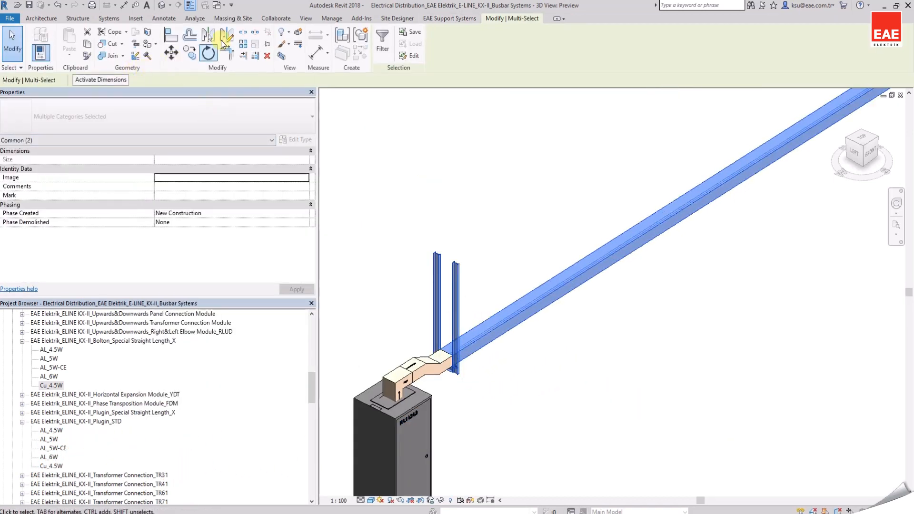
left_click(427, 21)
left_click(103, 51)
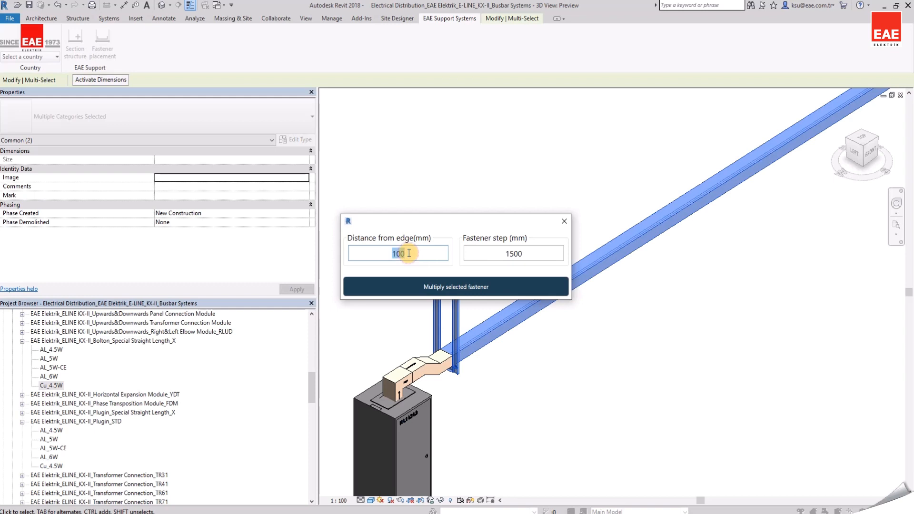
left_click(438, 291)
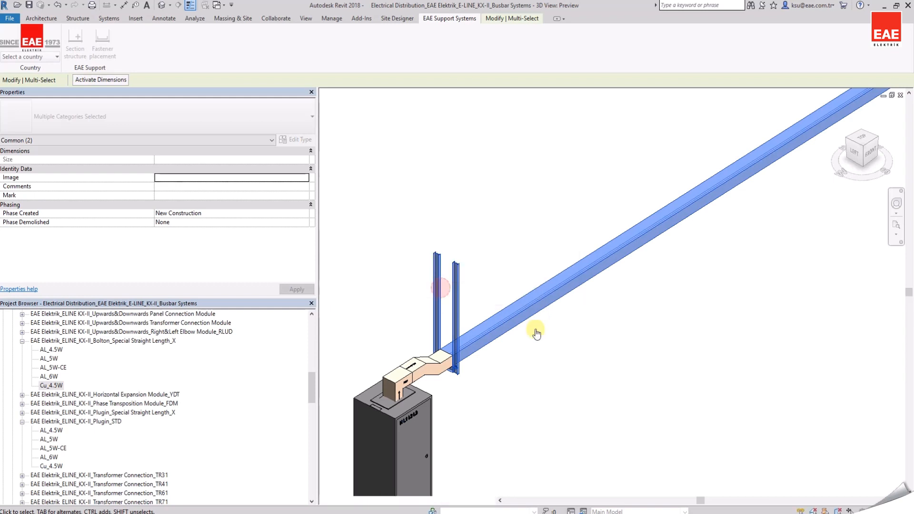
scroll(579, 363, "down", 4)
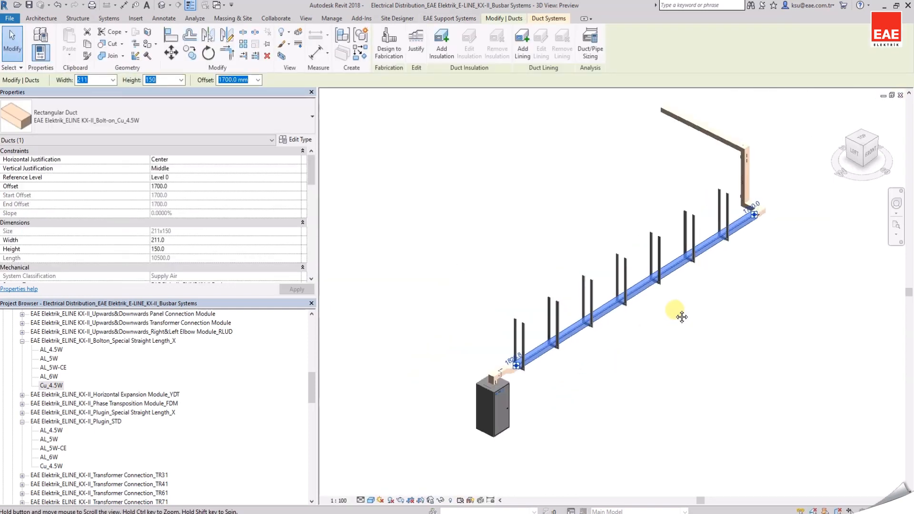
scroll(691, 350, "up", 3)
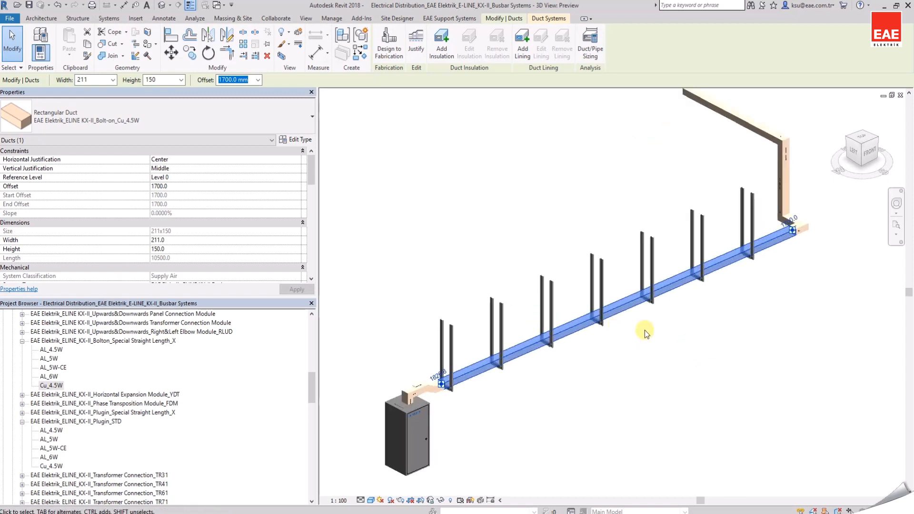
Delete the long horizontal duct between the panel-side offset module and the lower elbow, keeping the hangers.
left_click(661, 328)
scroll(652, 324, "down", 2)
scroll(659, 292, "up", 4)
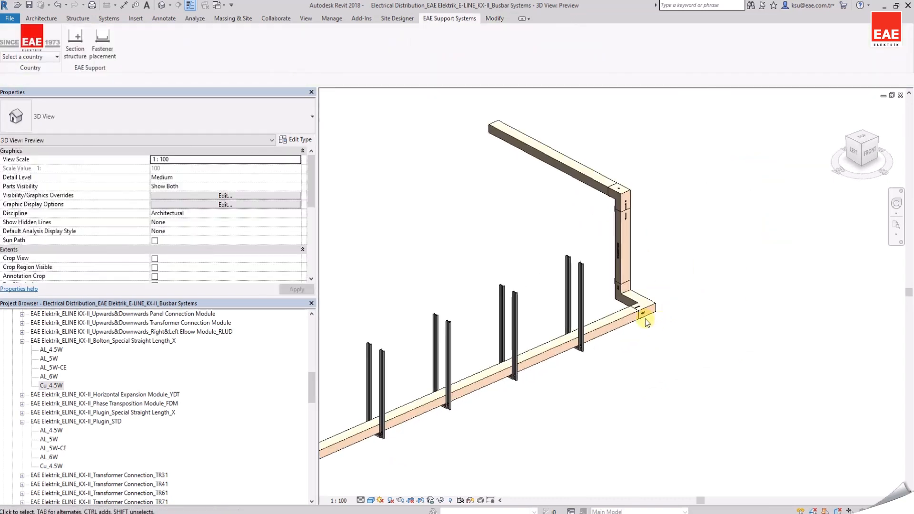
left_click(623, 319)
scroll(612, 358, "down", 3)
middle_click_drag(604, 391, 701, 333)
key("Delete")
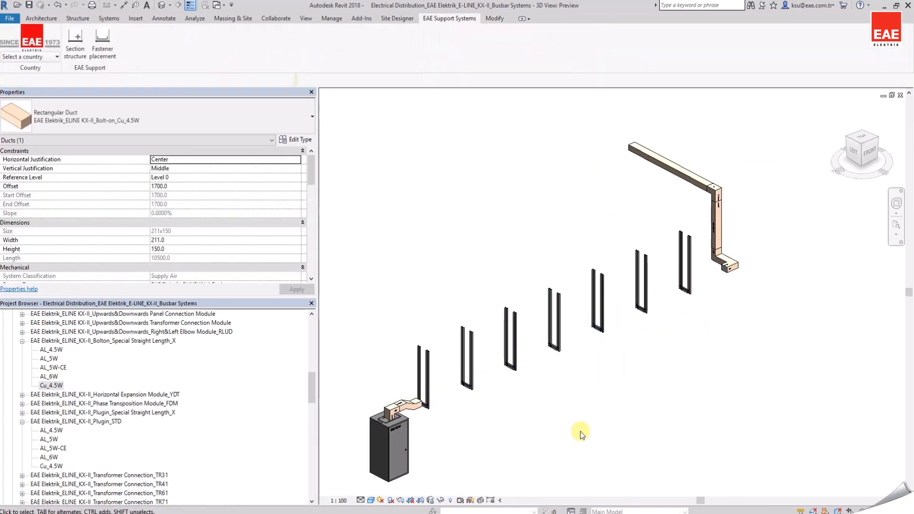
Place a Cu_4.5W Plugin_STD module on the open end of the offset module beside the panel.
middle_click_drag(441, 437, 455, 404)
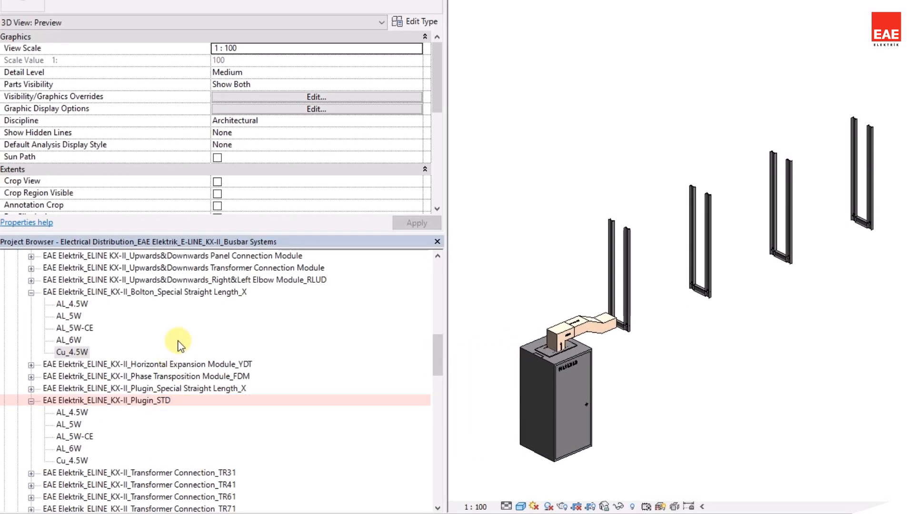
left_click(72, 460)
left_click_drag(72, 460, 753, 425)
scroll(623, 347, "up", 3)
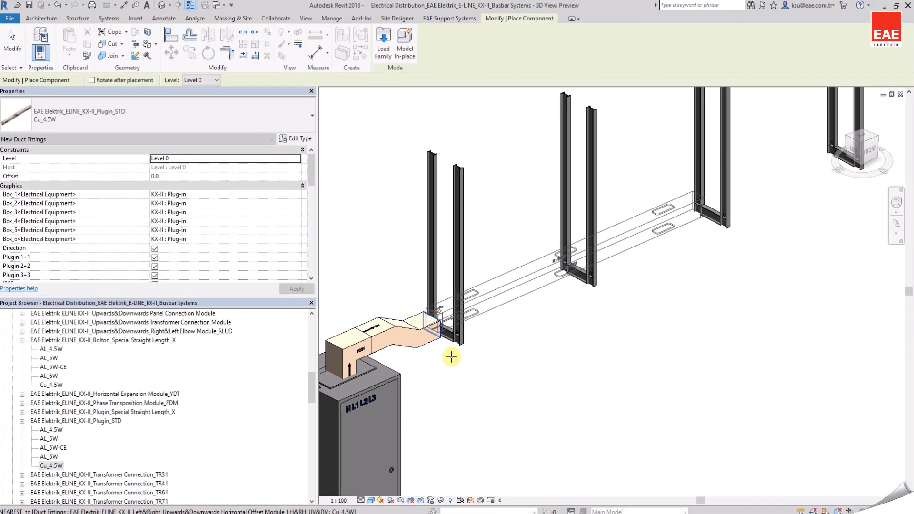
left_click(530, 290)
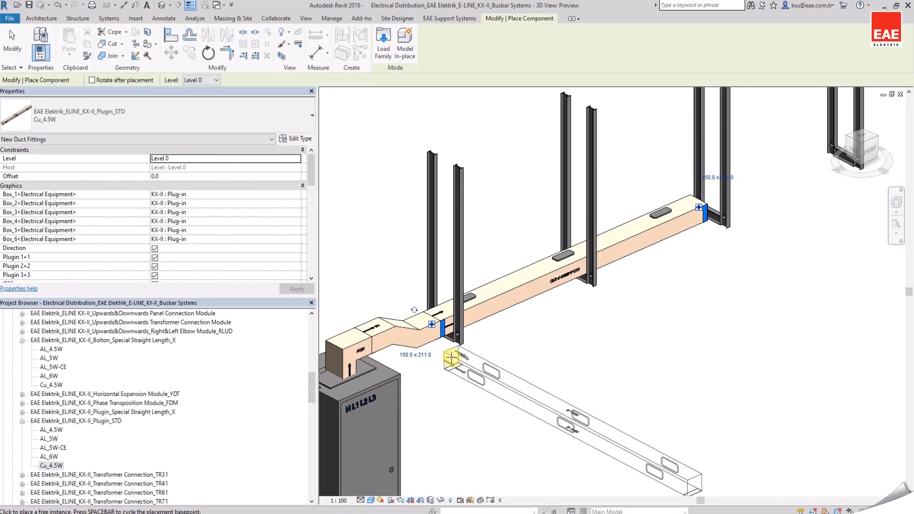
Rotate the first plug-in module about its connection to the offset module to match the neutral direction.
key("Escape")
key("Escape")
left_click(485, 306)
left_click(416, 311)
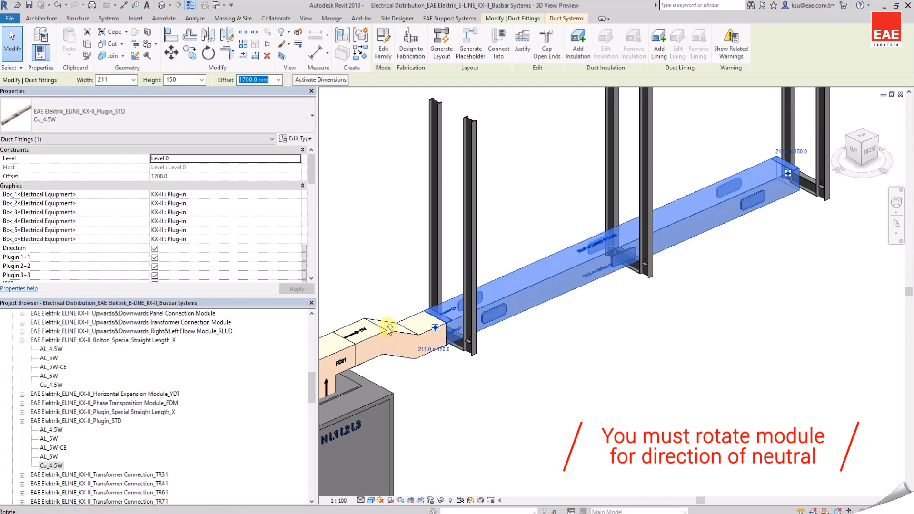
left_click(390, 329)
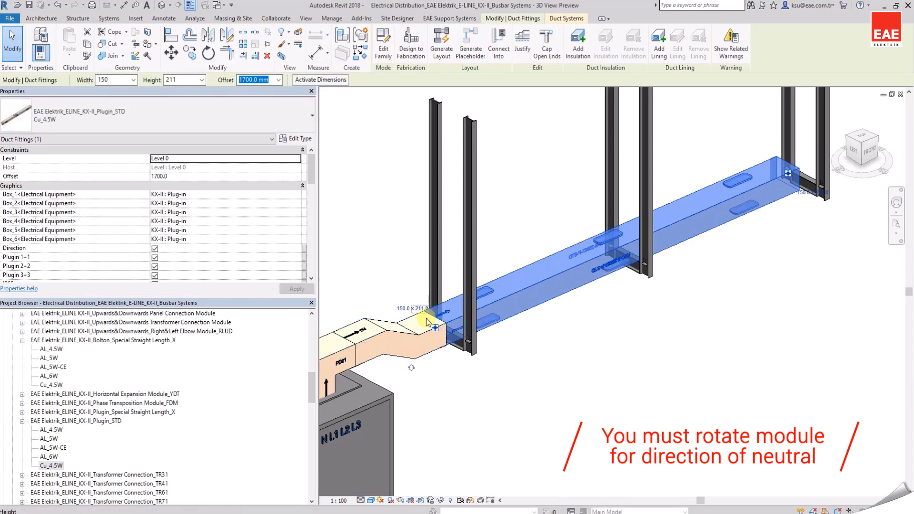
left_click(411, 367)
scroll(452, 358, "up", 2)
middle_click_drag(451, 357, 459, 413, "shift")
scroll(450, 376, "down", 4)
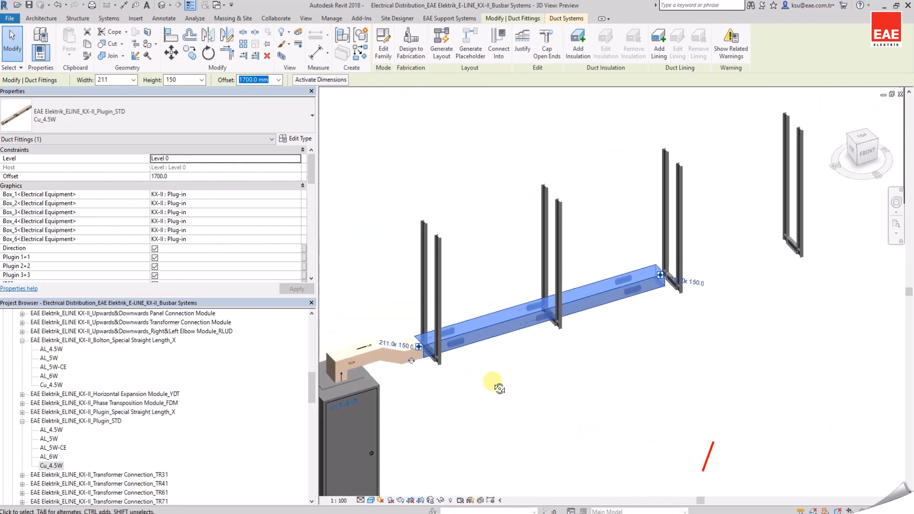
Continue the run through the hangers with Cu_4.5W Plugin_STD modules, closing the remaining gap with a Cu_4.5W Bolton_Special Straight Length_X module.
middle_click_drag(477, 379, 501, 375, "shift")
left_click_drag(48, 465, 632, 247)
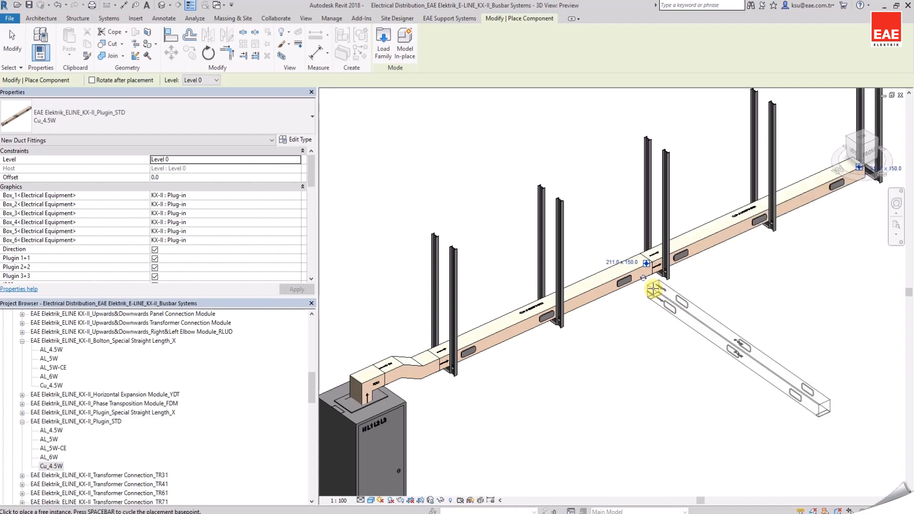
scroll(538, 285, "down", 3)
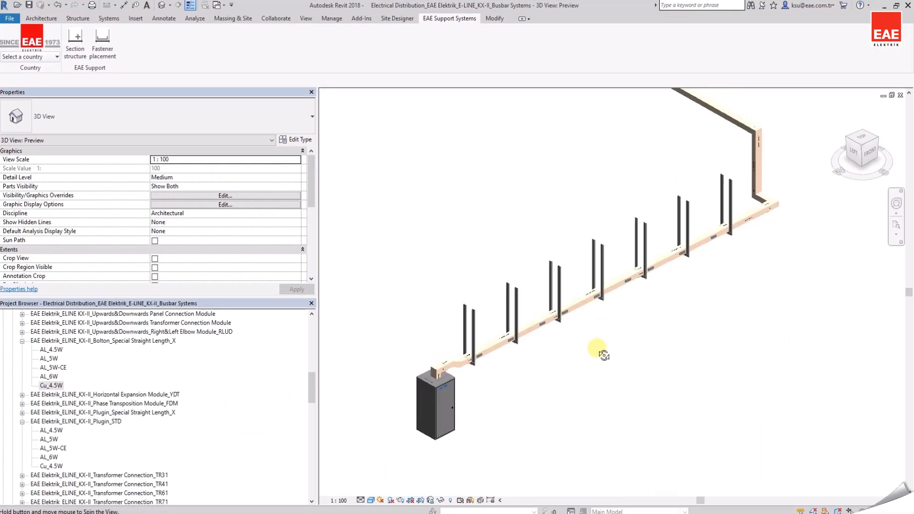
Set Box_1 of the first plug-in module to the KXP25_3P+N+Pe_250A : Empty tap-off box.
scroll(571, 333, "up", 5)
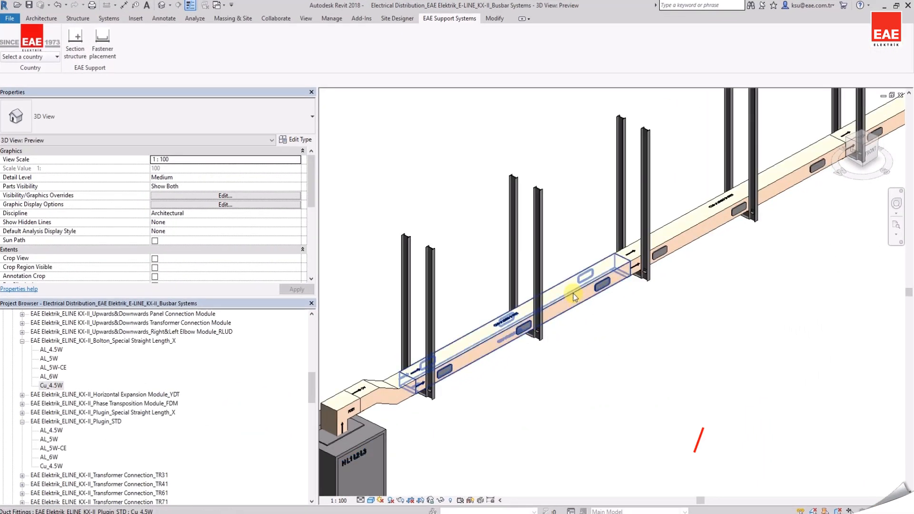
left_click(574, 295)
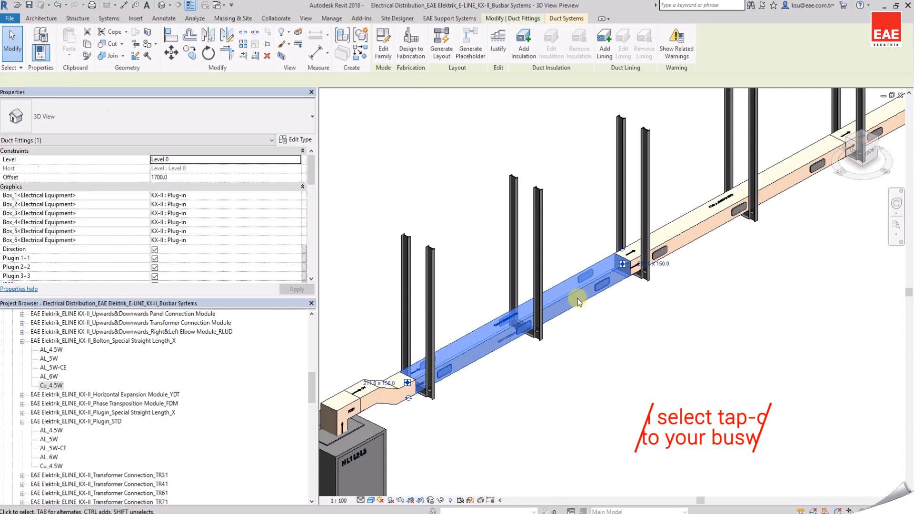
left_click(297, 197)
scroll(224, 239, "down", 1)
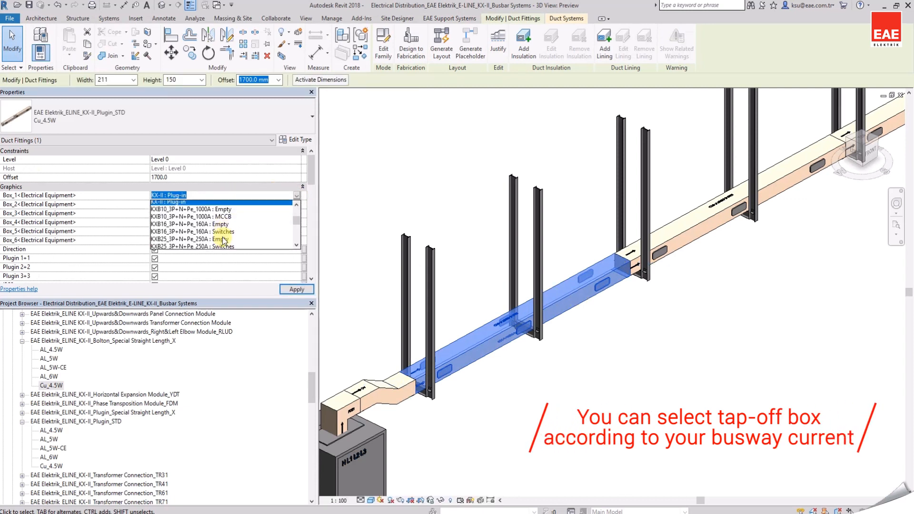
scroll(223, 241, "down", 3)
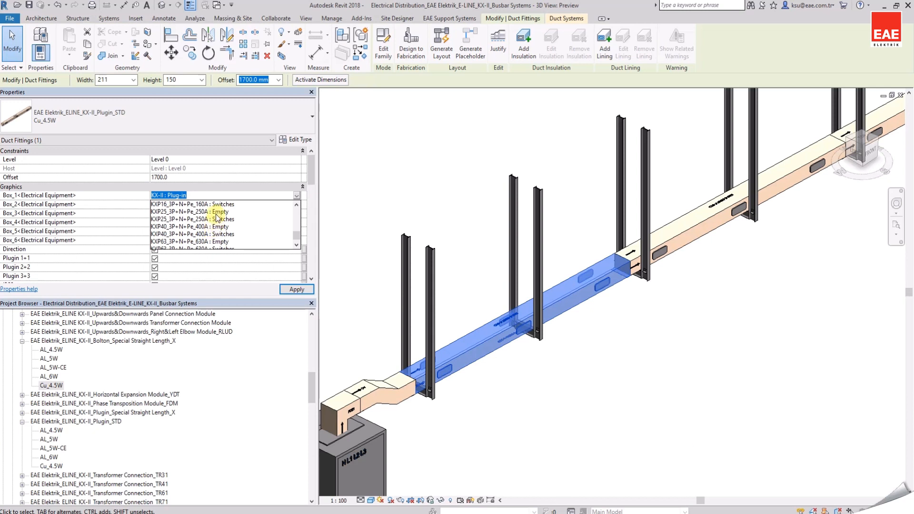
left_click(216, 215)
Set Box_2 of the first plug-in module to KXP25_3P+N+Pe_250A : Empty and inspect the fitted tap-off boxes.
left_click(297, 206)
scroll(258, 238, "down", 3)
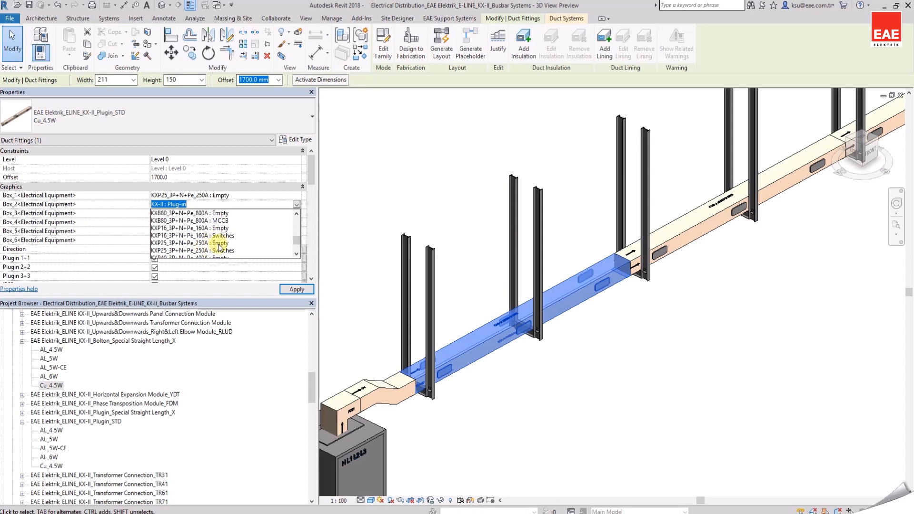
left_click(220, 244)
left_click(667, 378)
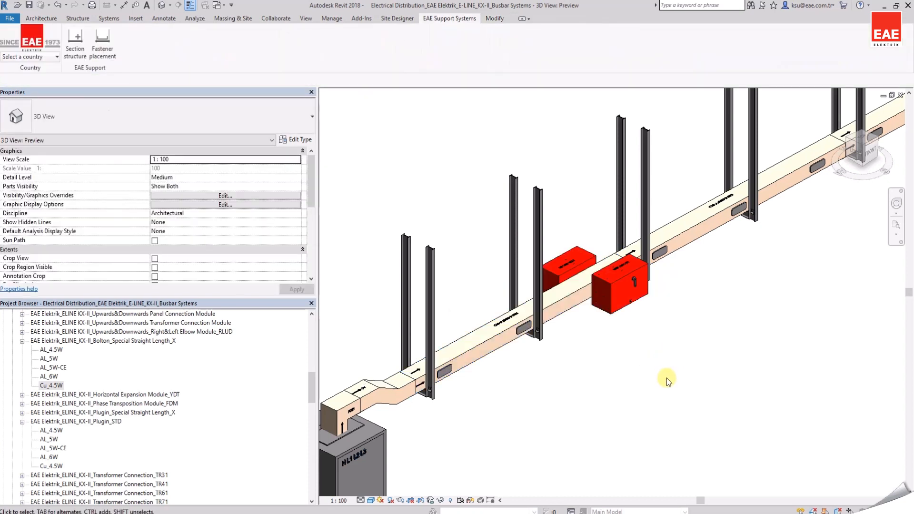
scroll(655, 356, "up", 5)
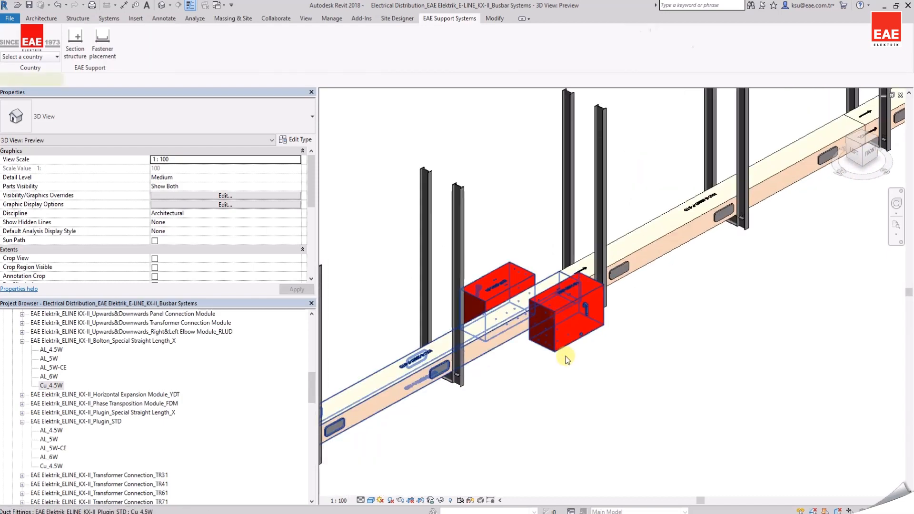
left_click(565, 356)
scroll(566, 355, "up", 5)
left_click(588, 353)
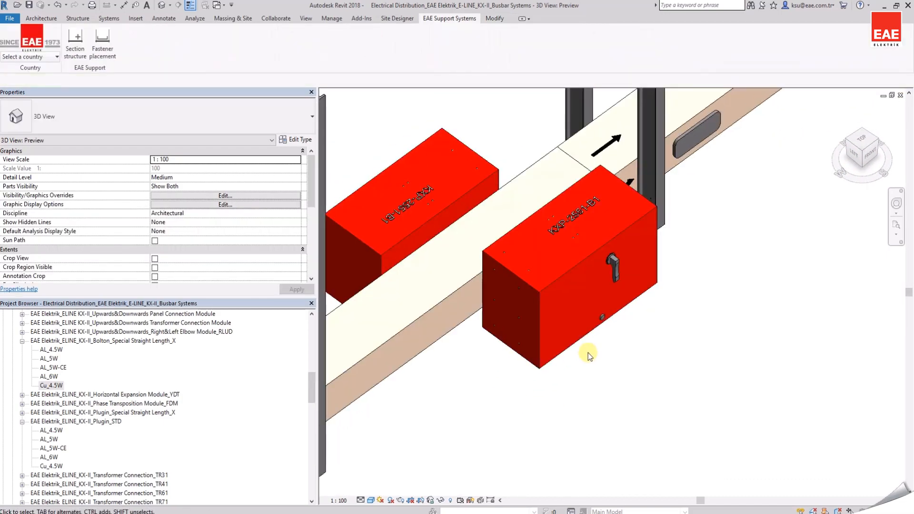
Set the length of the upper horizontal duct beyond the vertical riser to 6000 mm.
scroll(587, 322, "down", 6)
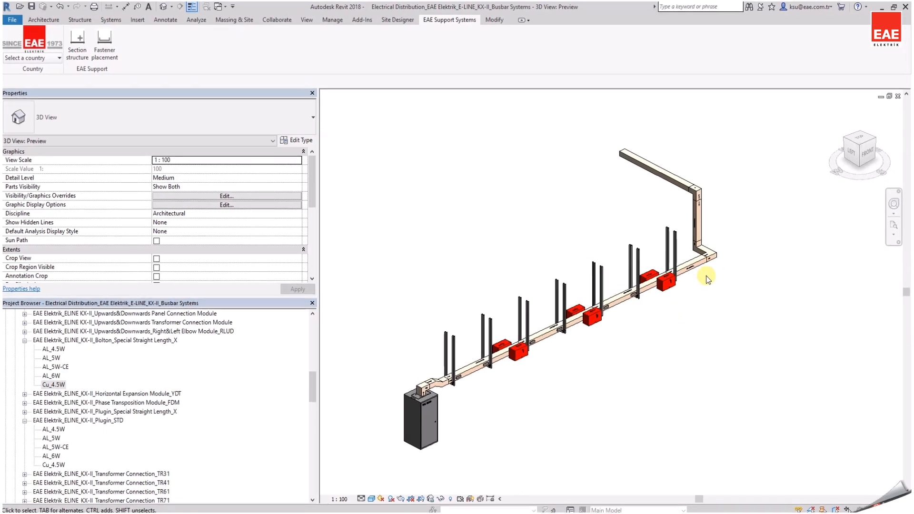
scroll(670, 239, "up", 3)
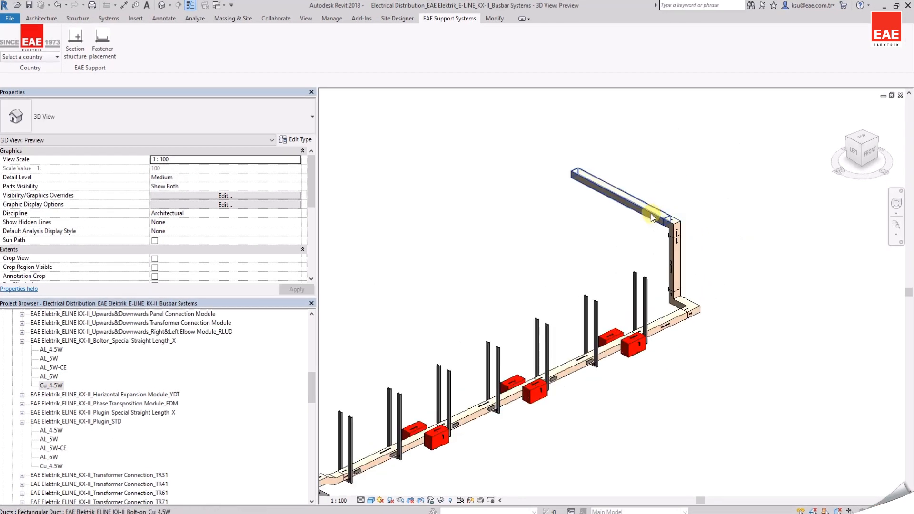
middle_click_drag(726, 291, 609, 361, "shift")
scroll(609, 361, "up", 5)
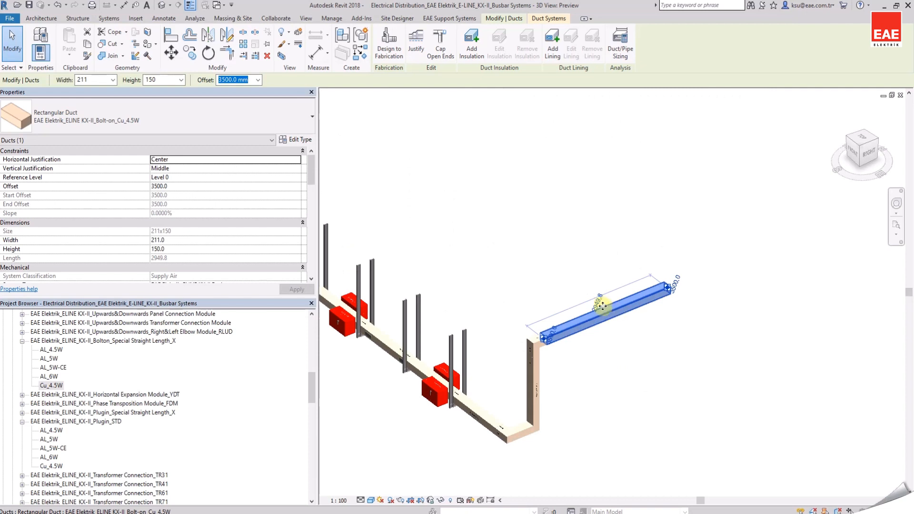
left_click(600, 305)
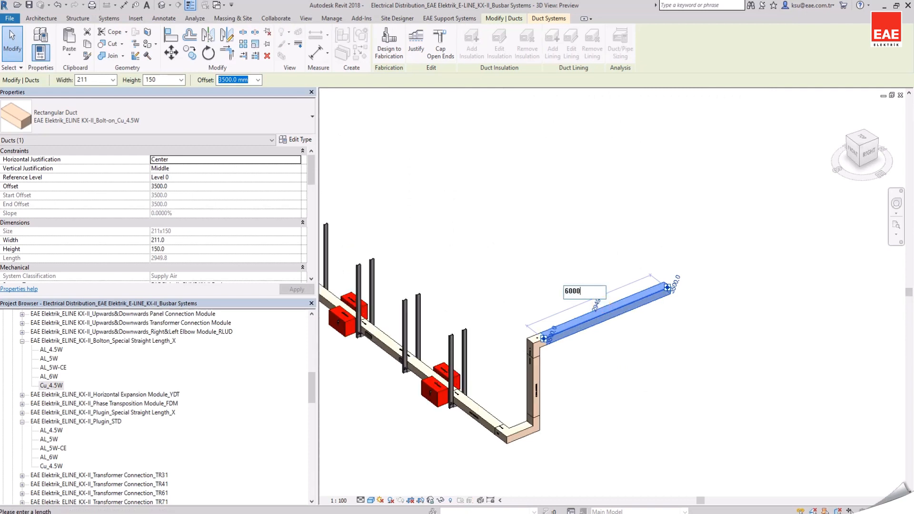
key("Return")
Place an E-LINE KX to-ceiling BRA fastener, vertical application and pre galvanized, on the upper 6000 mm duct.
middle_click_drag(651, 345, 627, 355, "shift")
scroll(627, 357, "up", 2)
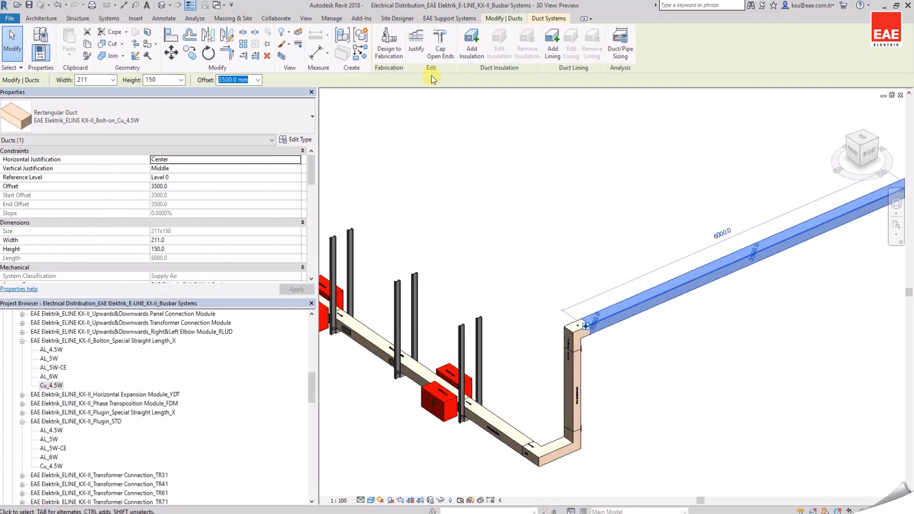
left_click(437, 19)
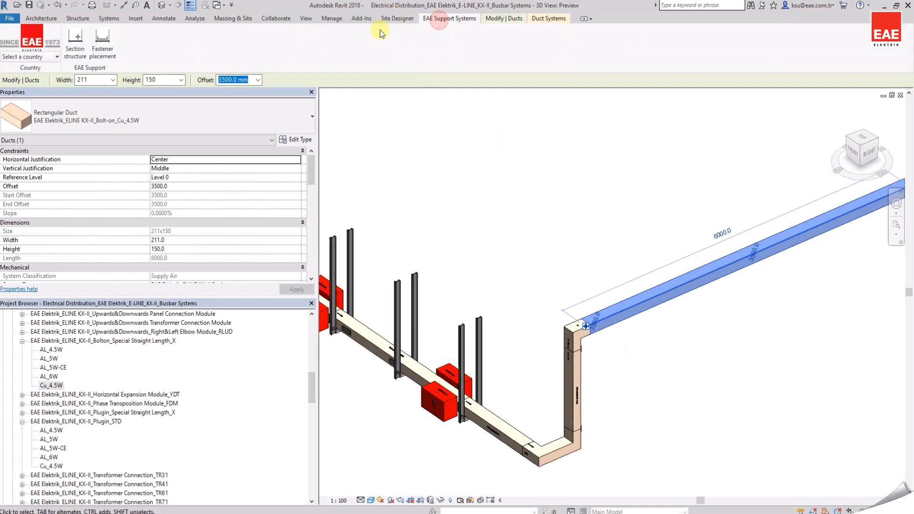
left_click(86, 57)
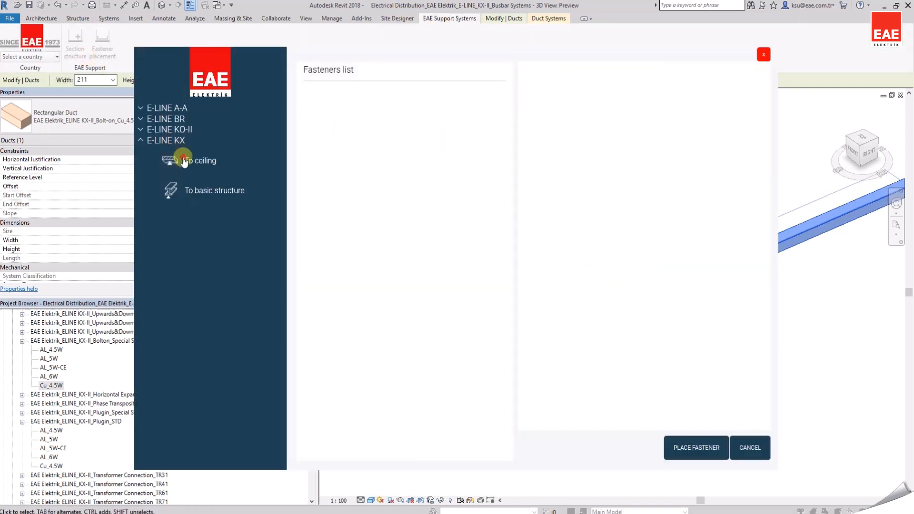
scroll(396, 329, "down", 1)
left_click(357, 408)
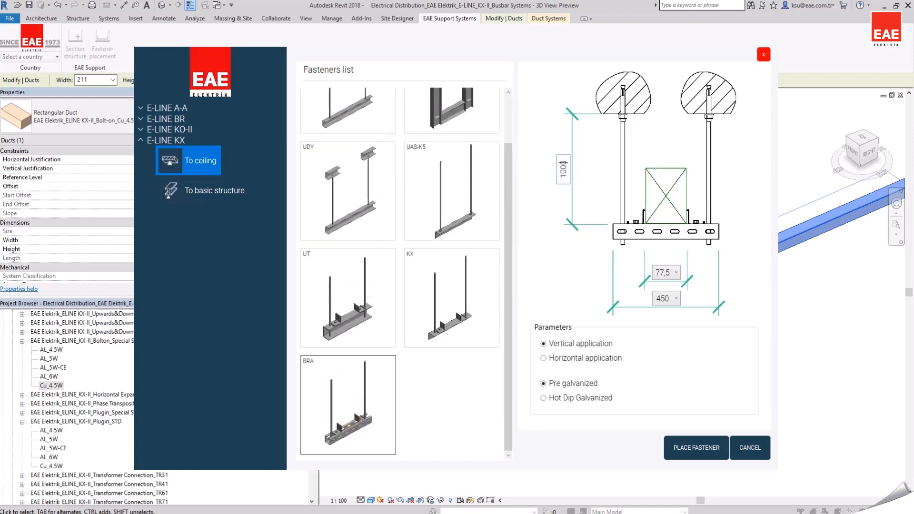
left_click(676, 273)
left_click(677, 455)
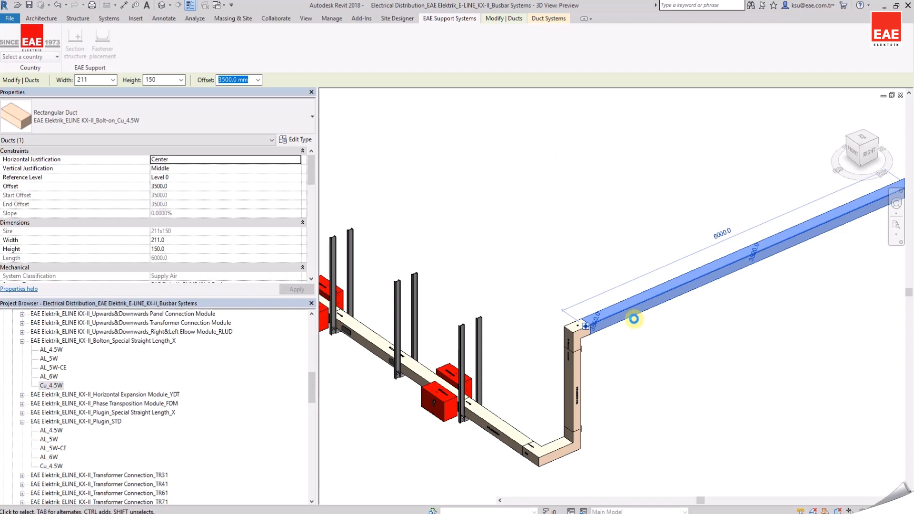
Multiply the placed fastener along the upper duct with a 150 mm distance from edge and a 1500 mm fastener step.
left_click(601, 290, "ctrl")
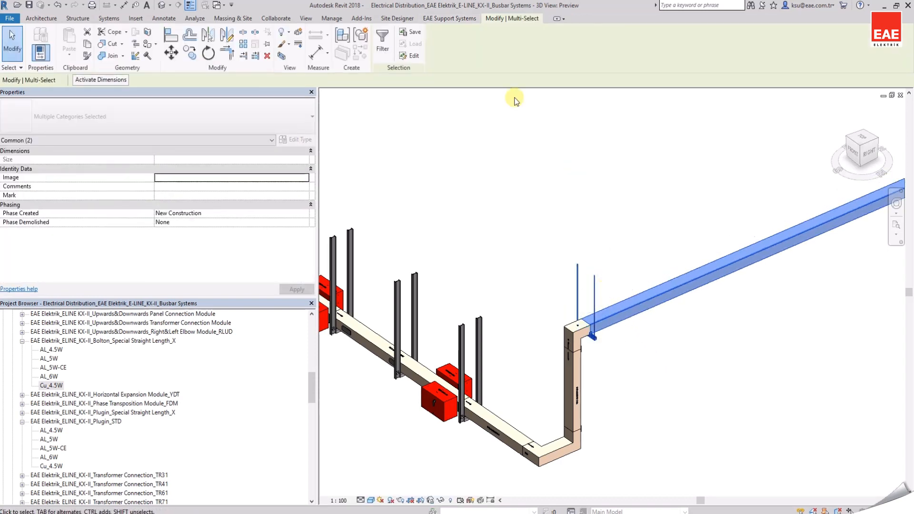
left_click(428, 20)
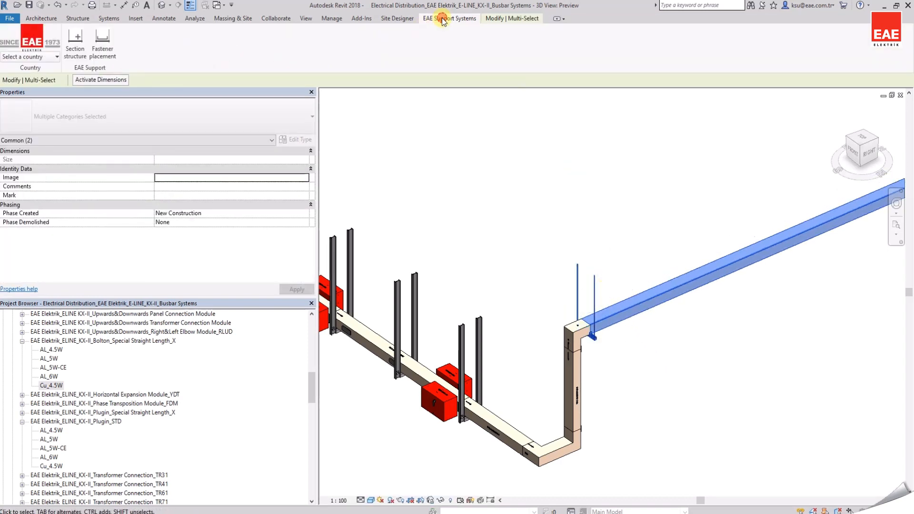
left_click(110, 47)
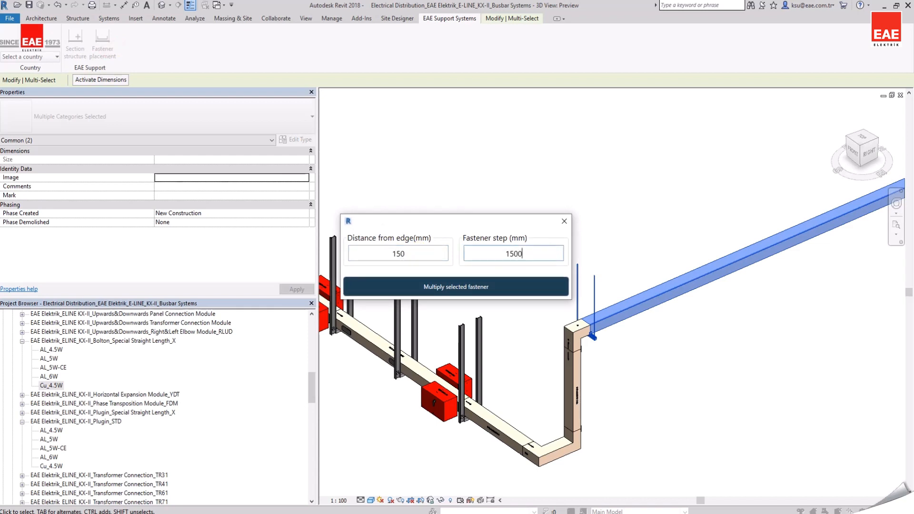
left_click(542, 287)
Delete the upper duct and run Cu_4.5W Plugin_STD modules through its hangers, inspecting the whole busbar route.
middle_click_drag(660, 362, 683, 338, "shift")
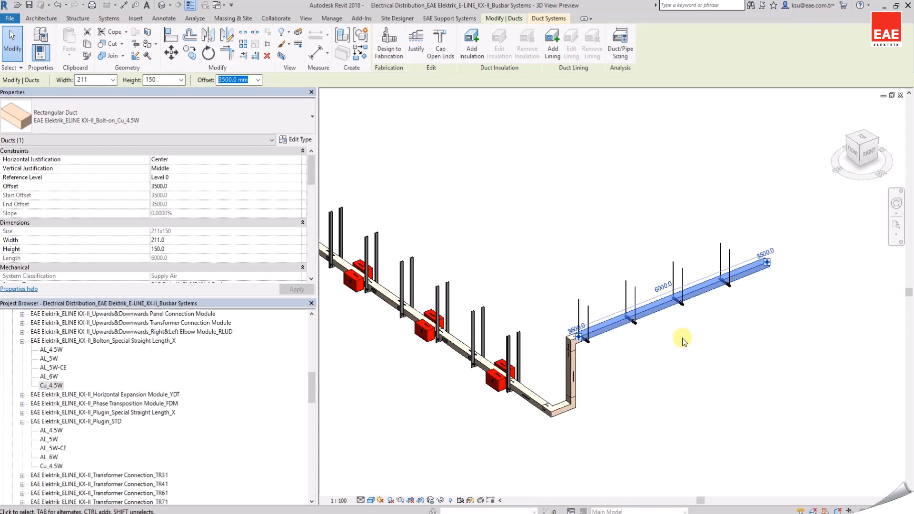
key("Delete")
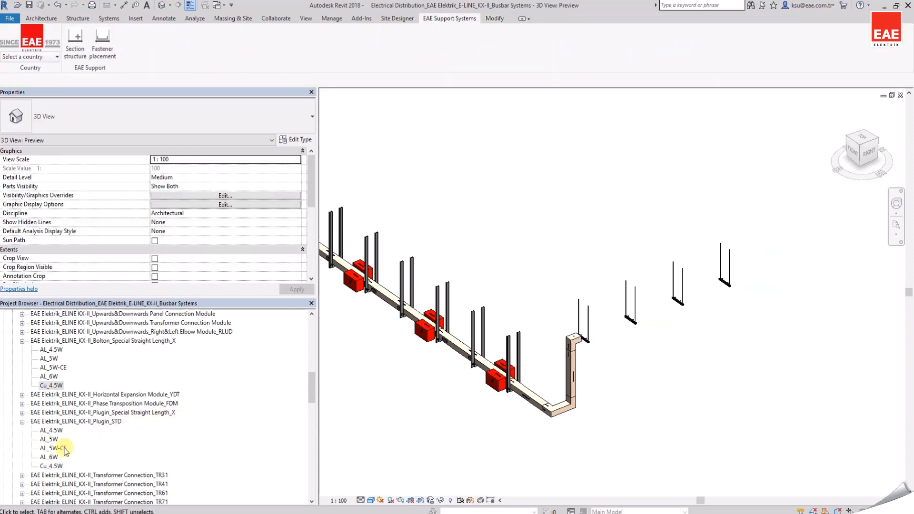
left_click_drag(57, 467, 592, 384)
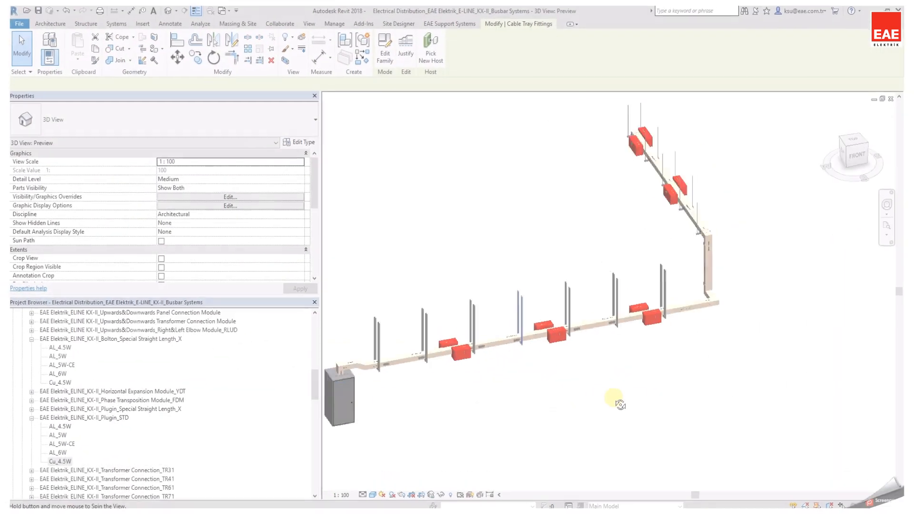
middle_click_drag(612, 402, 649, 394, "shift")
middle_click_drag(649, 395, 651, 344)
middle_click_drag(651, 345, 650, 362, "shift")
left_click(651, 343)
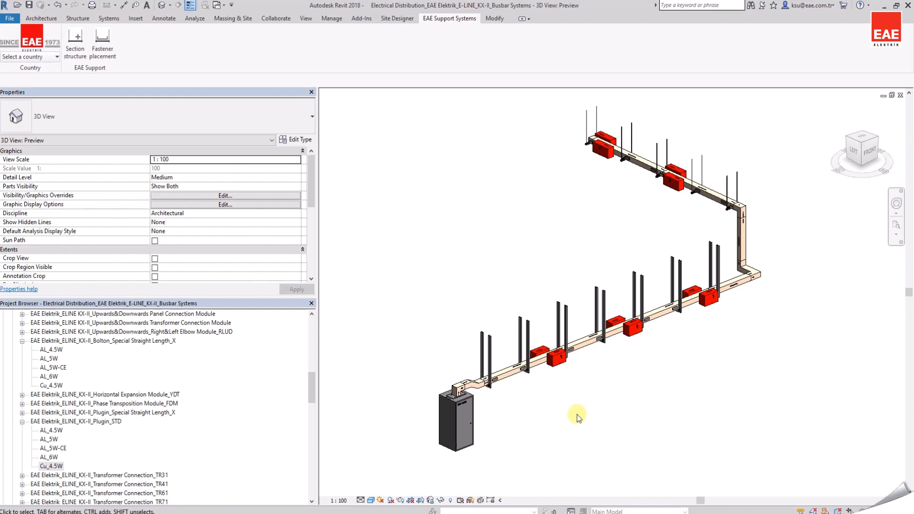
Open the EAE Elektrik - E-LINE KX-II Busway Systems sheet and examine its tap-off box, busway module and busway dimension schedules.
scroll(133, 429, "up", 9)
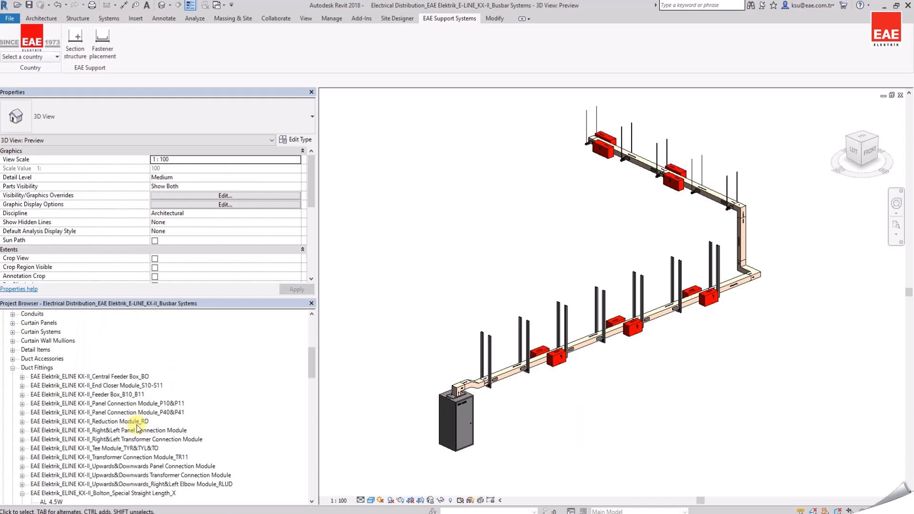
double_click(103, 377)
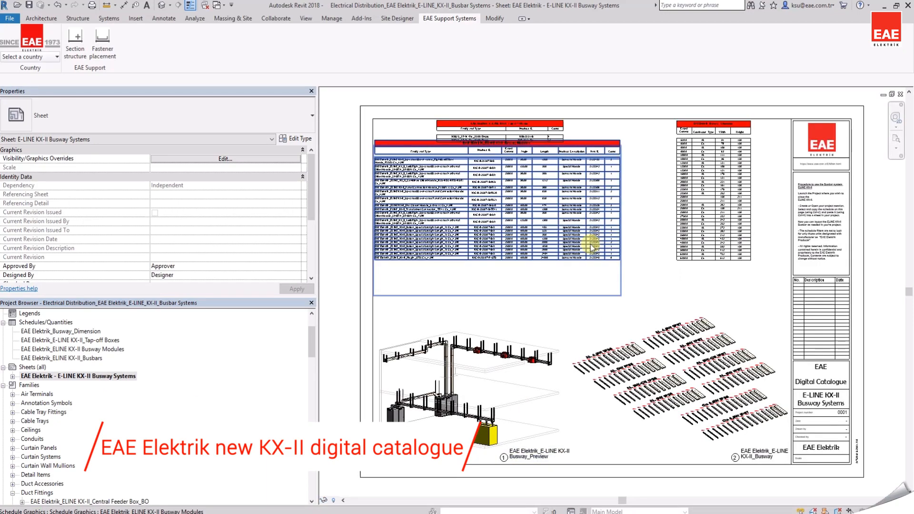
scroll(504, 209, "up", 5)
middle_click_drag(505, 210, 633, 314)
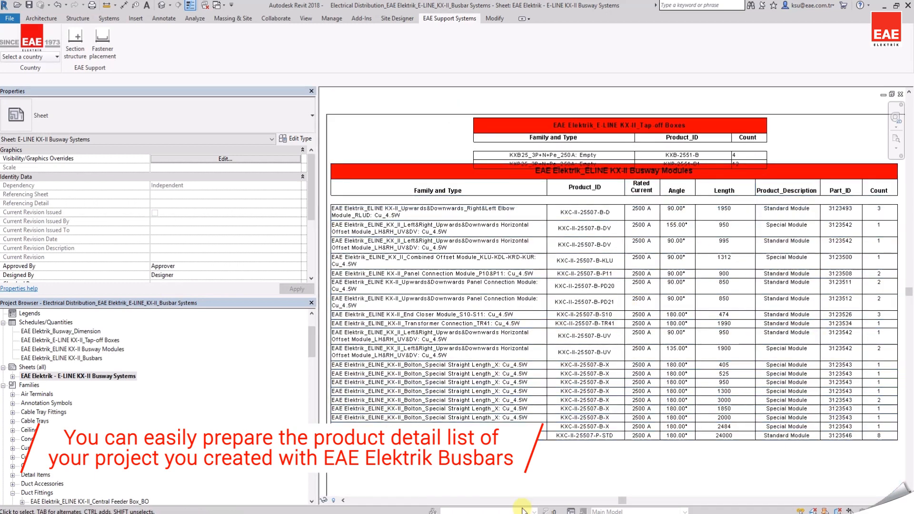
middle_click_drag(880, 419, 513, 420)
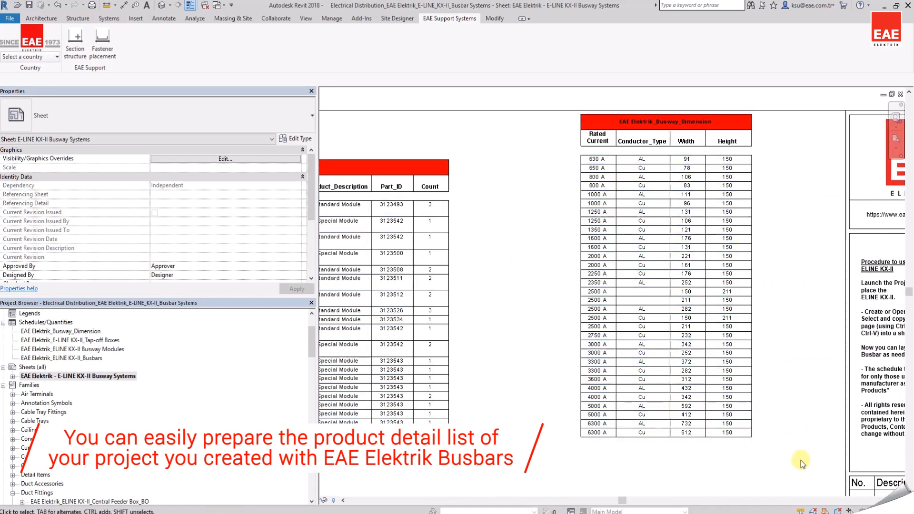
scroll(793, 448, "down", 3)
scroll(639, 443, "down", 4)
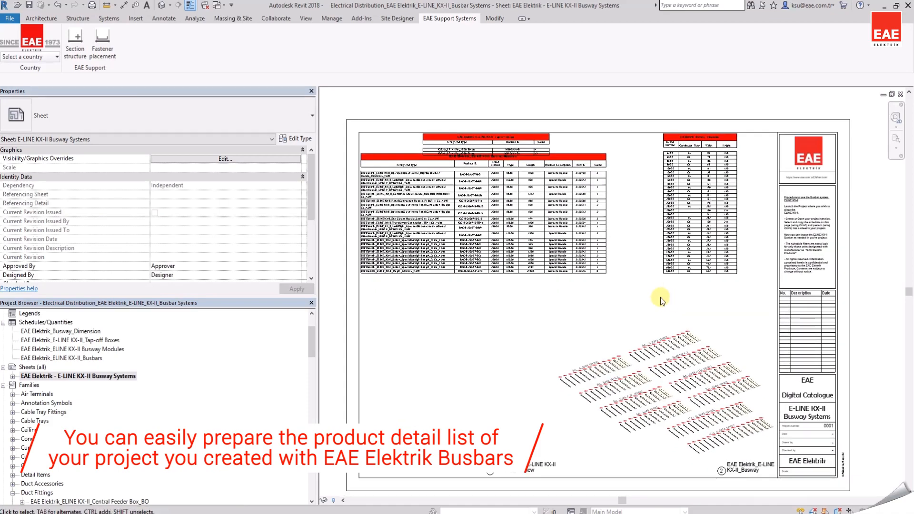